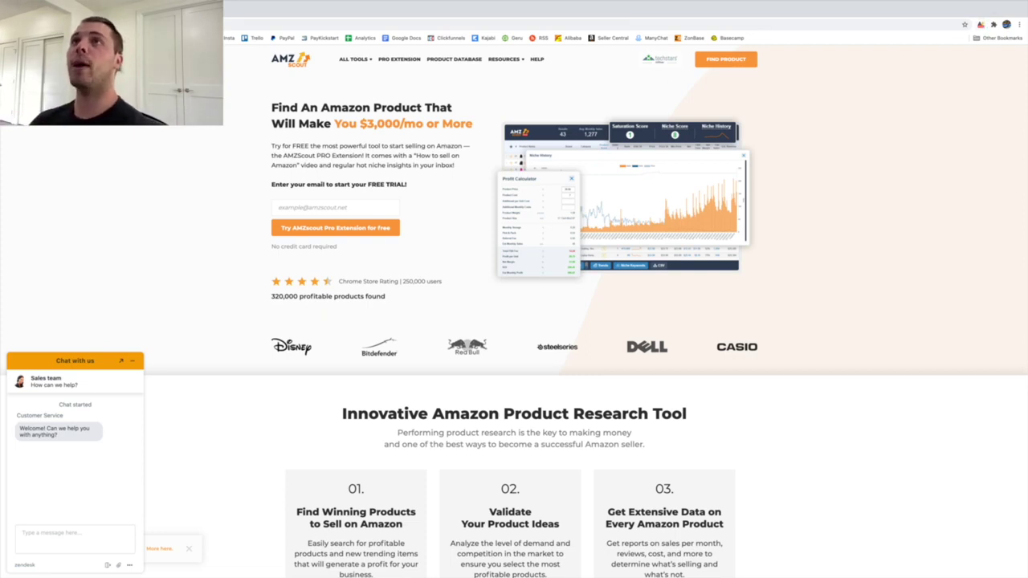
# Open the AMZScout product database and limit the products to the Home & Kitchen category
pyautogui.click(445, 63)
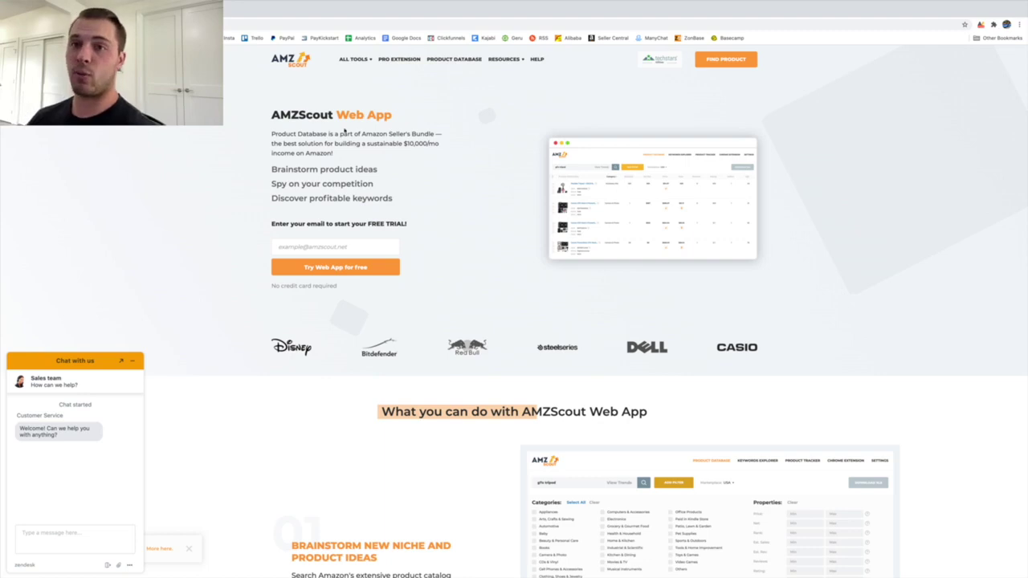
pyautogui.click(461, 63)
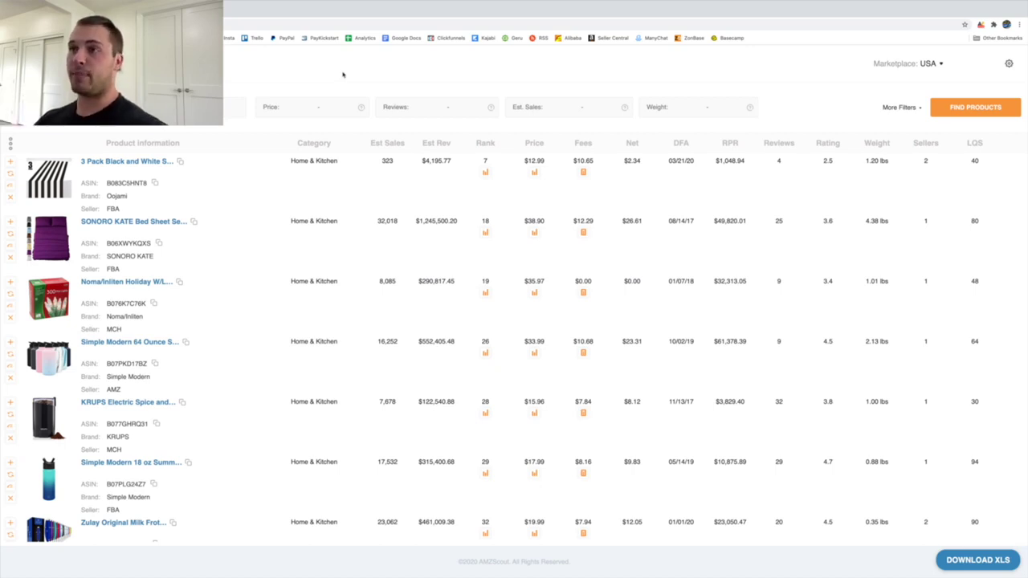
pyautogui.click(121, 107)
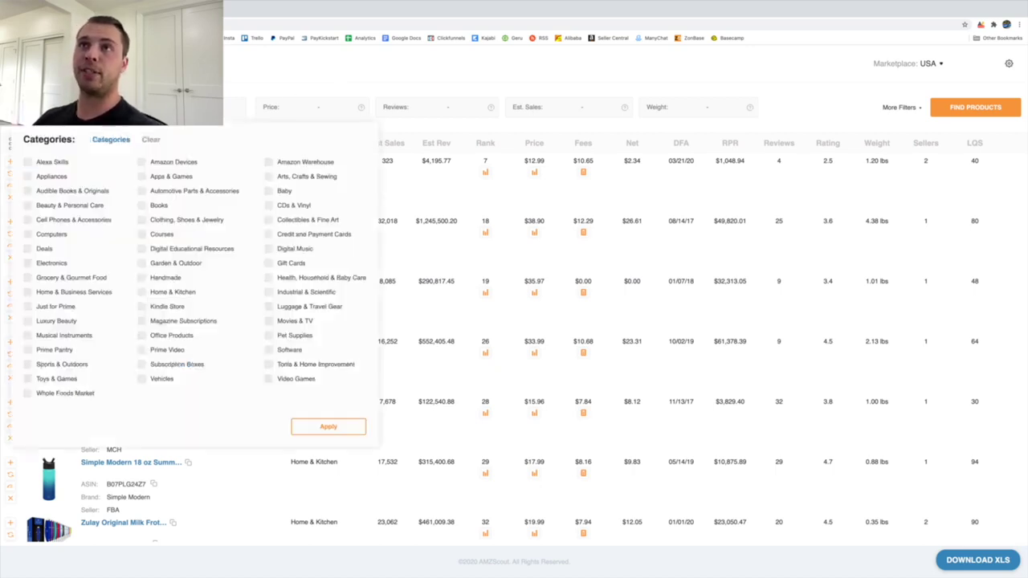
pyautogui.click(143, 294)
pyautogui.click(328, 427)
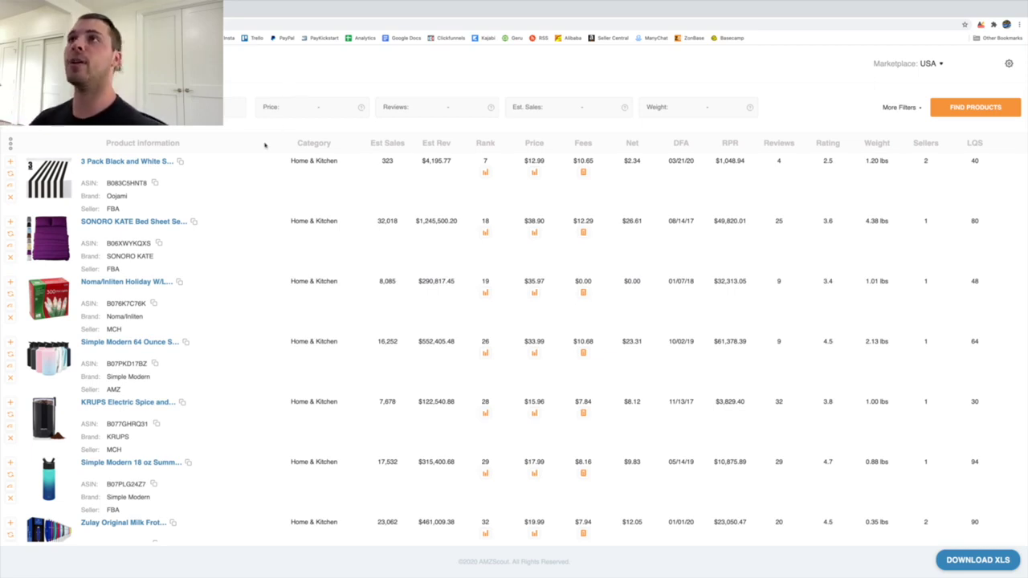
pyautogui.click(121, 107)
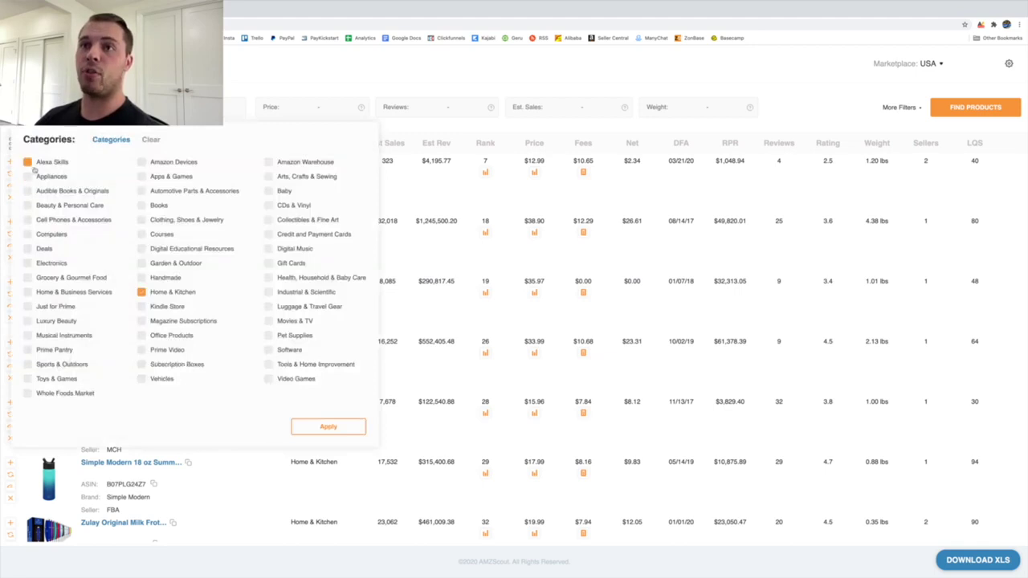
pyautogui.click(309, 430)
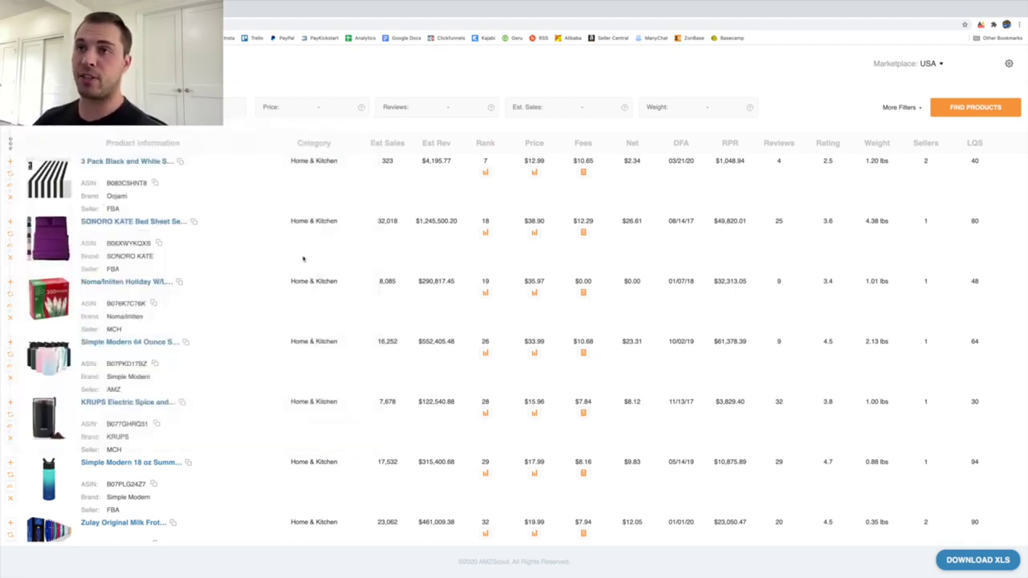
# Set the price filter to a range from 12 to 50
pyautogui.click(285, 106)
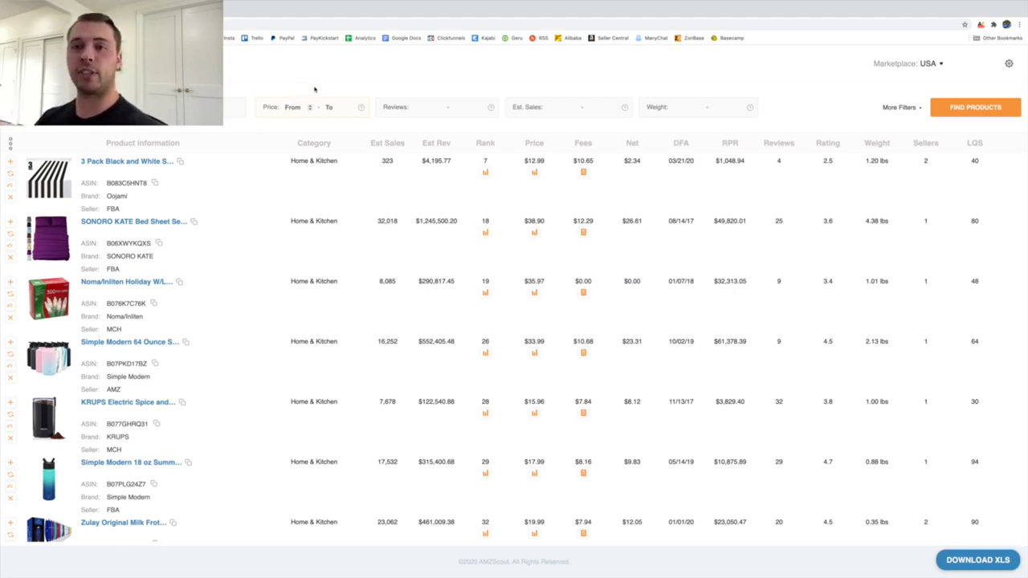
pyautogui.write('12')
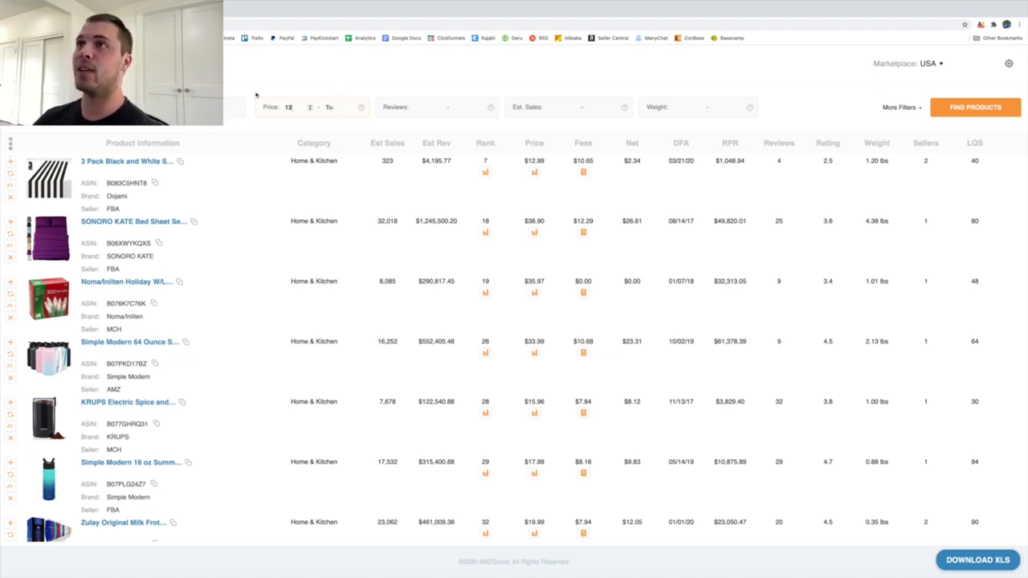
pyautogui.click(338, 108)
pyautogui.write('50')
# Set the reviews filter to a range from 3 to 50
pyautogui.click(425, 107)
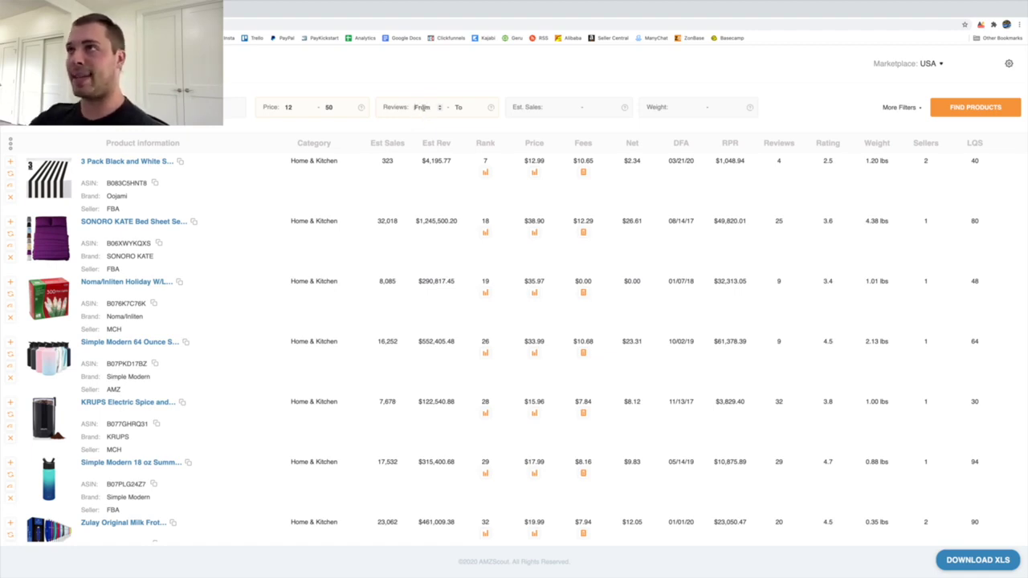
pyautogui.click(422, 107)
pyautogui.write('3')
pyautogui.click(466, 108)
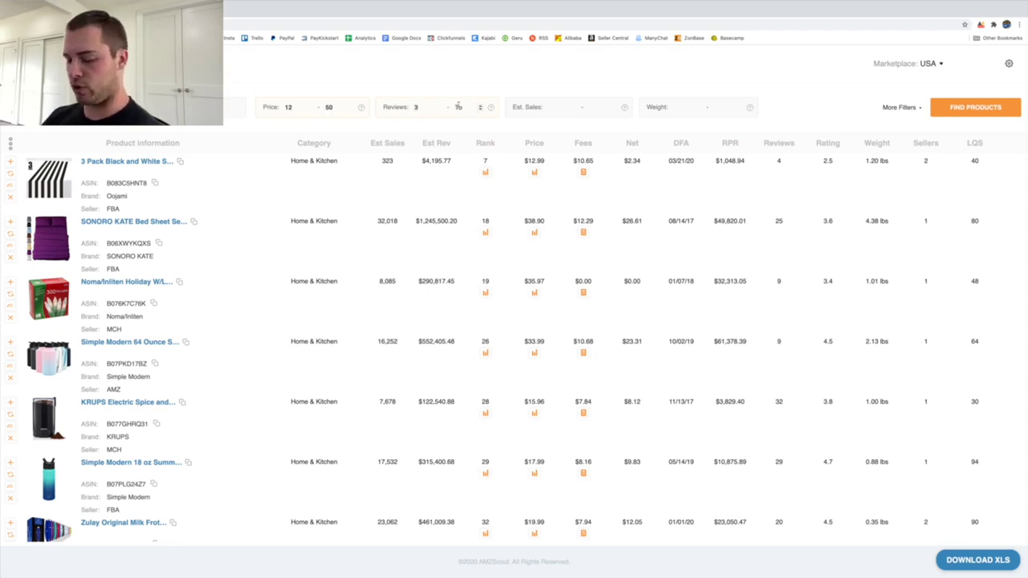
pyautogui.write('50')
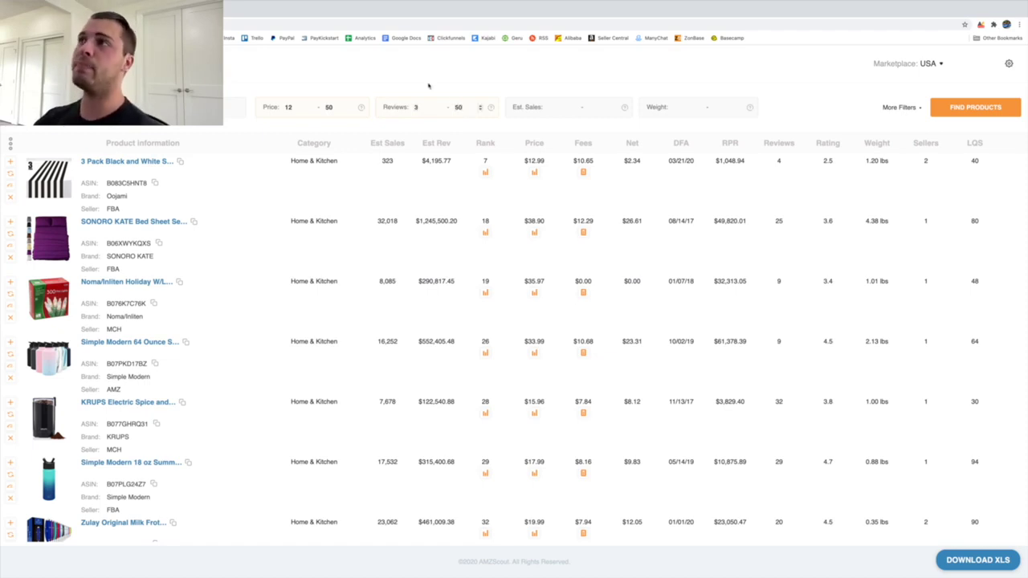
# Set the minimum estimated sales to 250 and find the products matching all filters
pyautogui.click(556, 112)
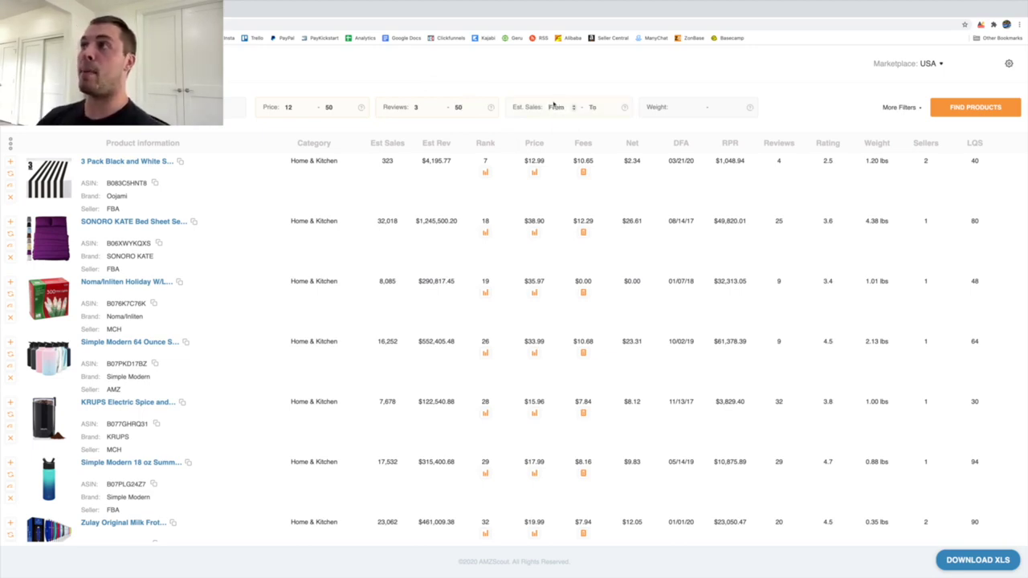
pyautogui.write('250')
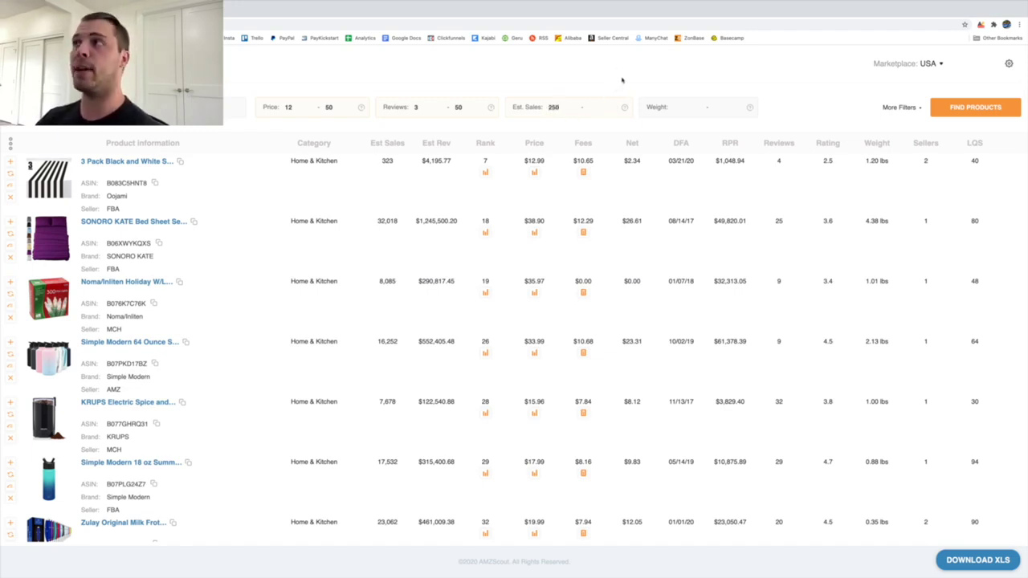
pyautogui.click(906, 107)
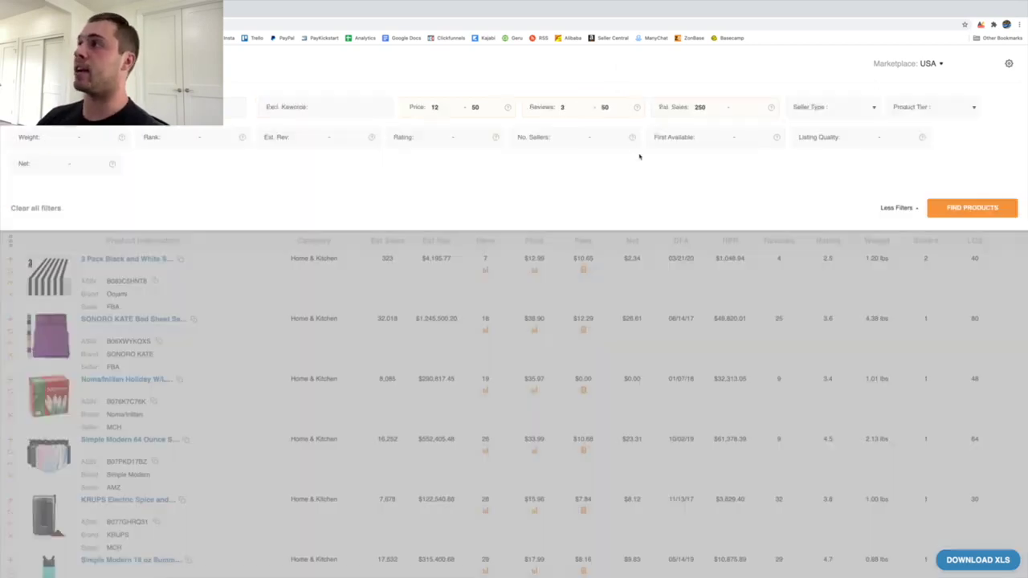
pyautogui.click(974, 208)
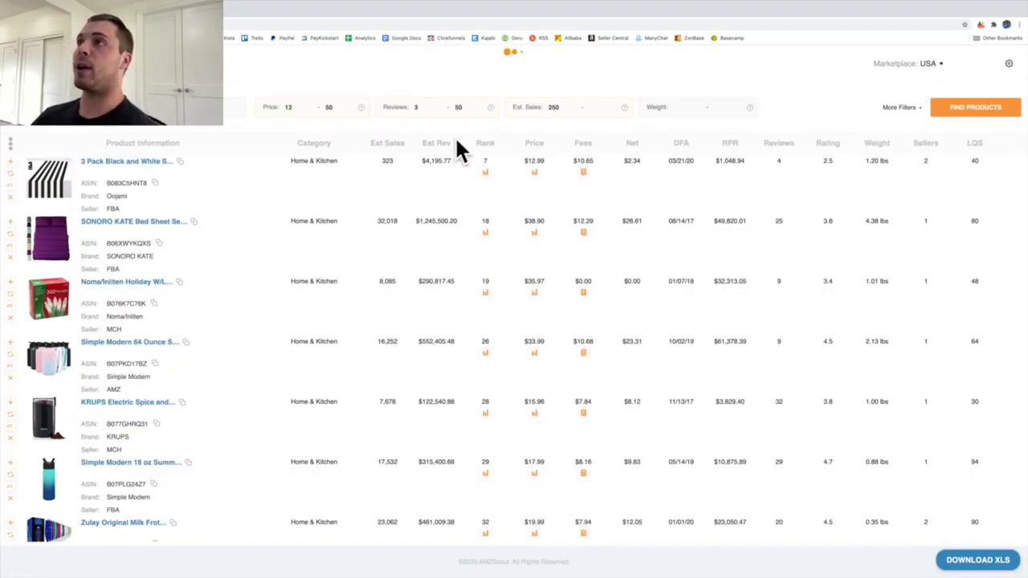
# Look through the filtered products and highlight the estimated sales and review count of the Simple Modern 18 oz bottle
pyautogui.click(50, 127)
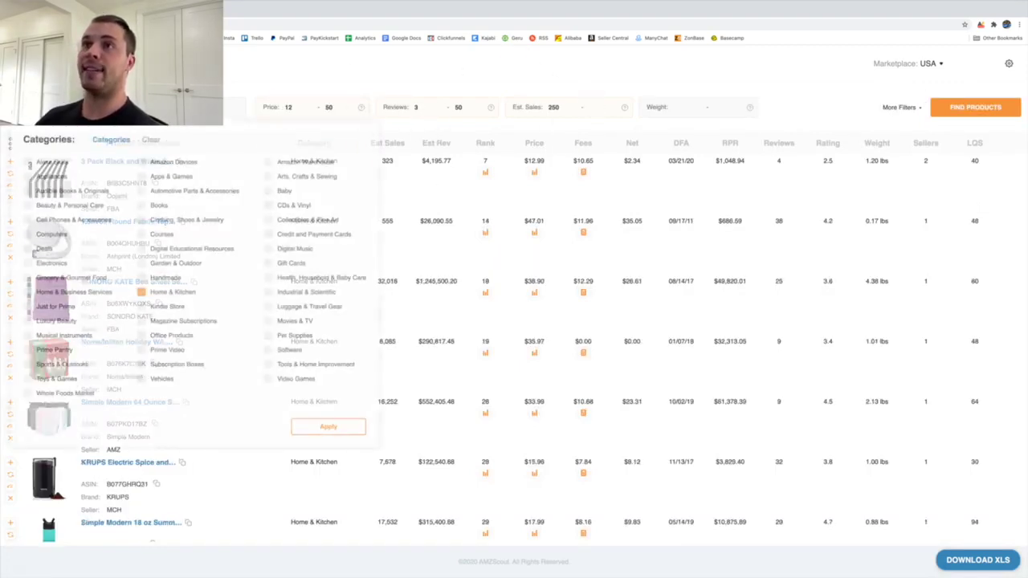
pyautogui.click(264, 87)
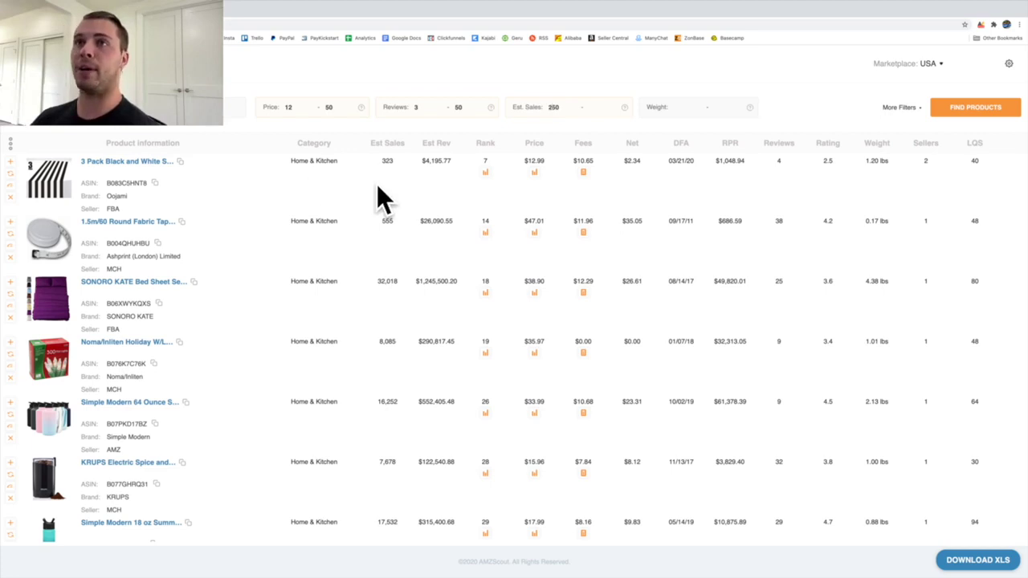
pyautogui.scroll(-2, 353, 198)
pyautogui.scroll(2, 350, 197)
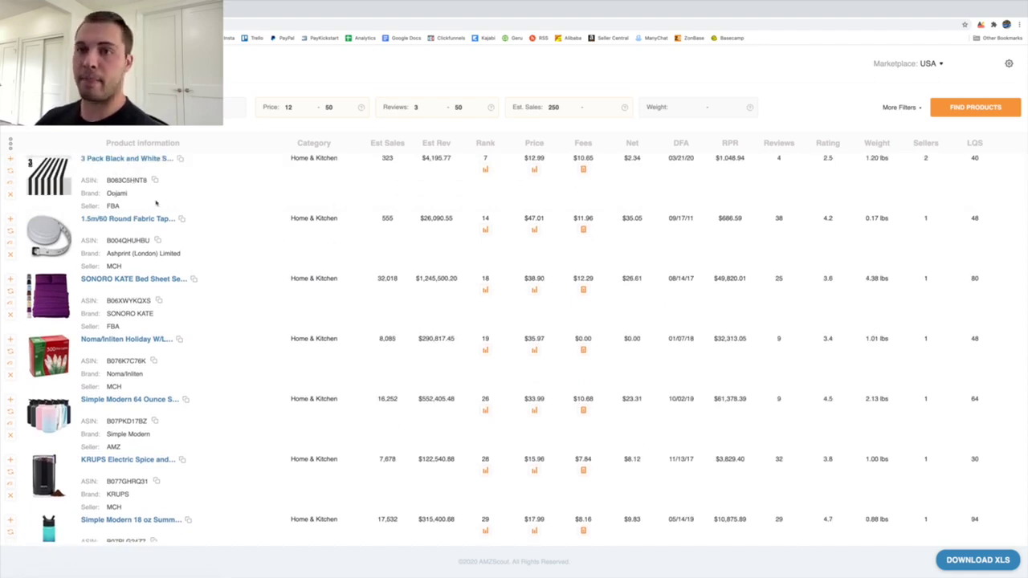
pyautogui.scroll(-3, 156, 203)
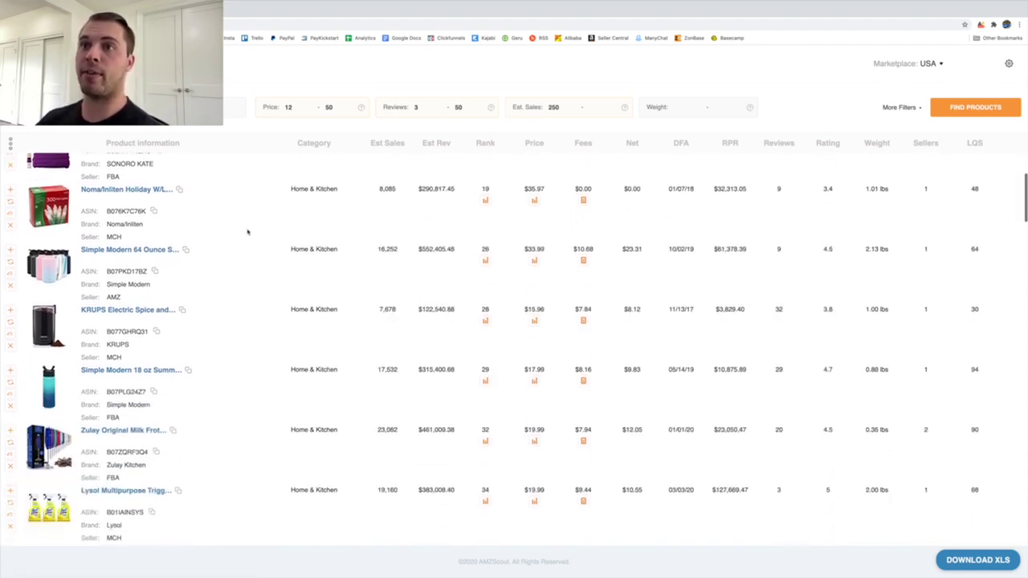
pyautogui.scroll(-1, 236, 261)
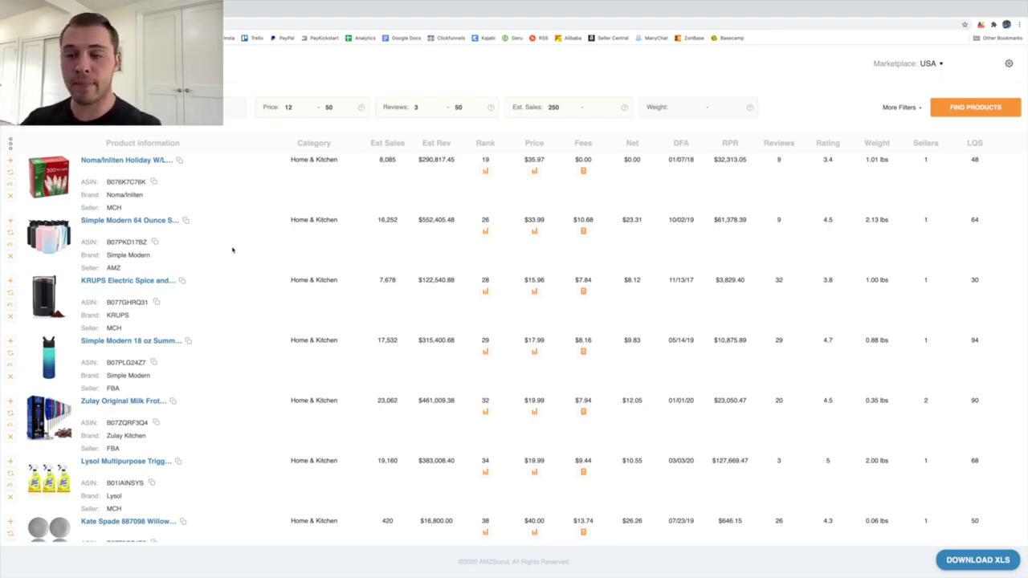
pyautogui.scroll(3, 155, 238)
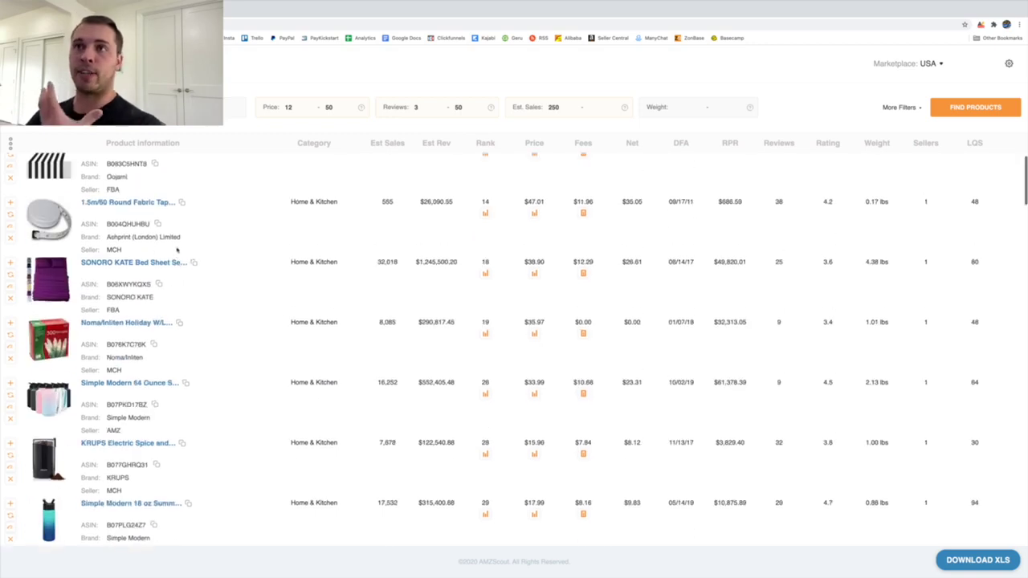
pyautogui.scroll(-4, 177, 241)
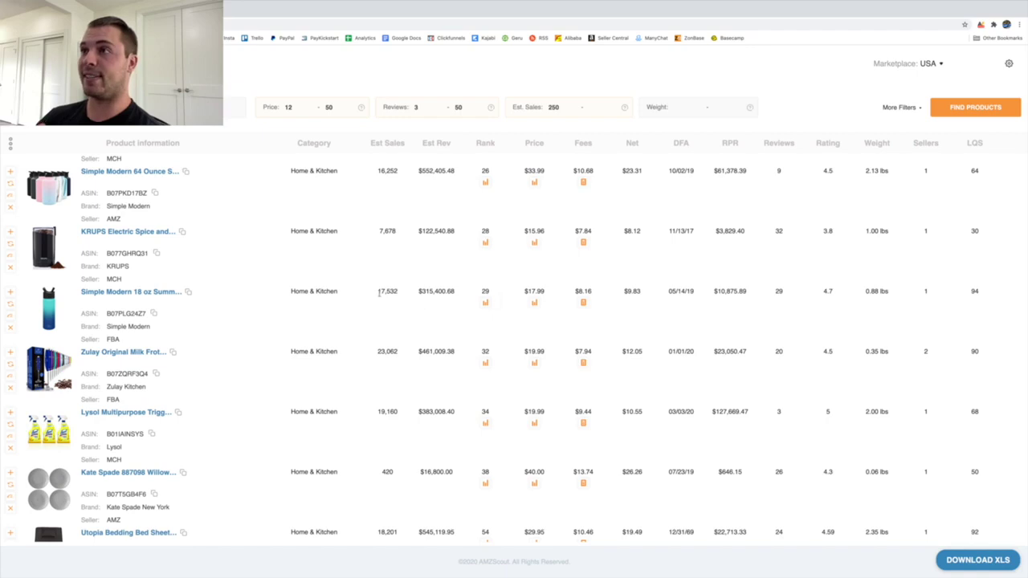
pyautogui.moveTo(376, 294); pyautogui.dragTo(406, 293)
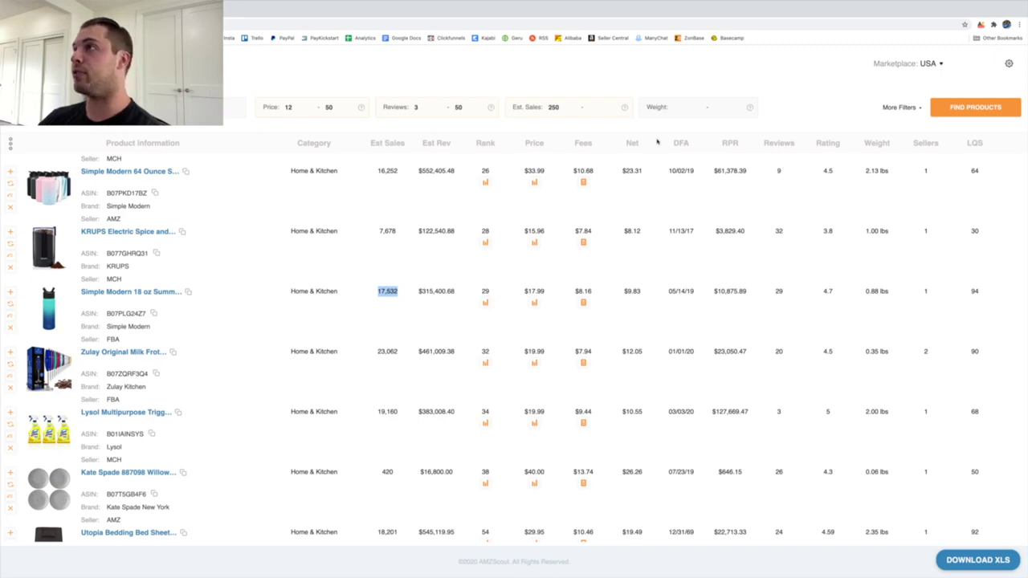
pyautogui.doubleClick(779, 290)
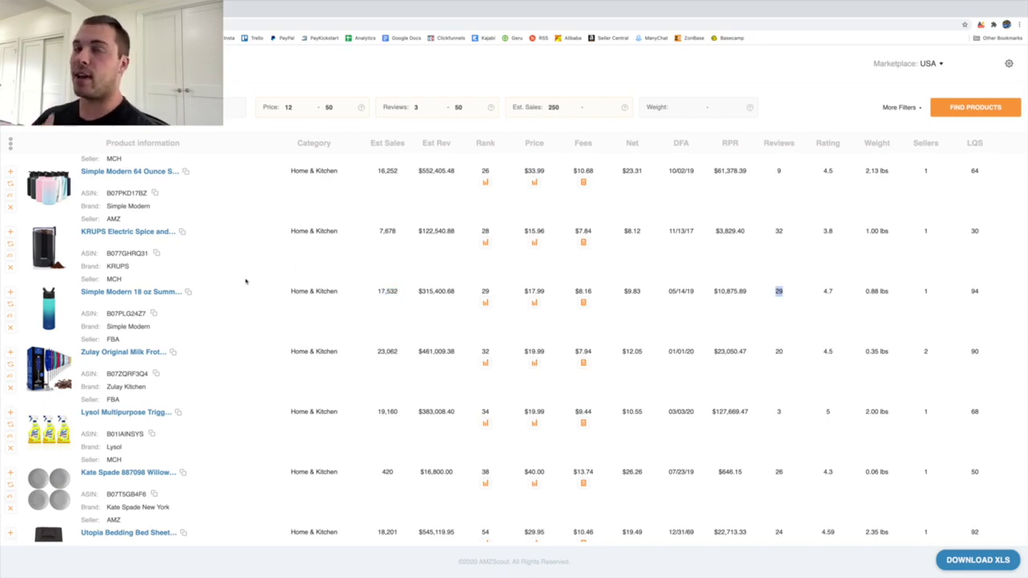
# Switch to Amazon, search for "hydroflask" and look over the first listings
pyautogui.hotkey('ctrl', 'Tab')
pyautogui.click(482, 73)
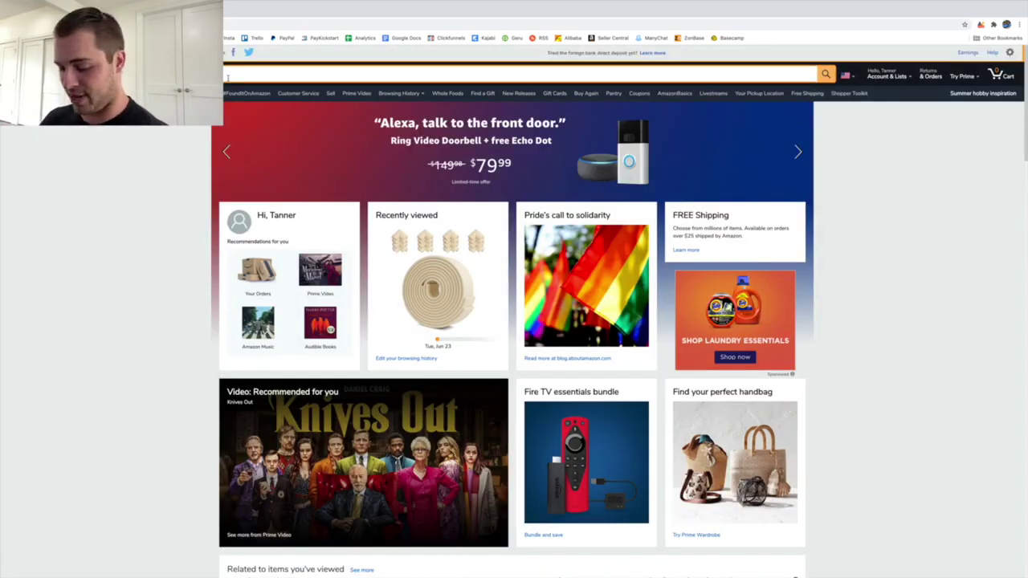
pyautogui.write('hydroflask')
pyautogui.press('Return')
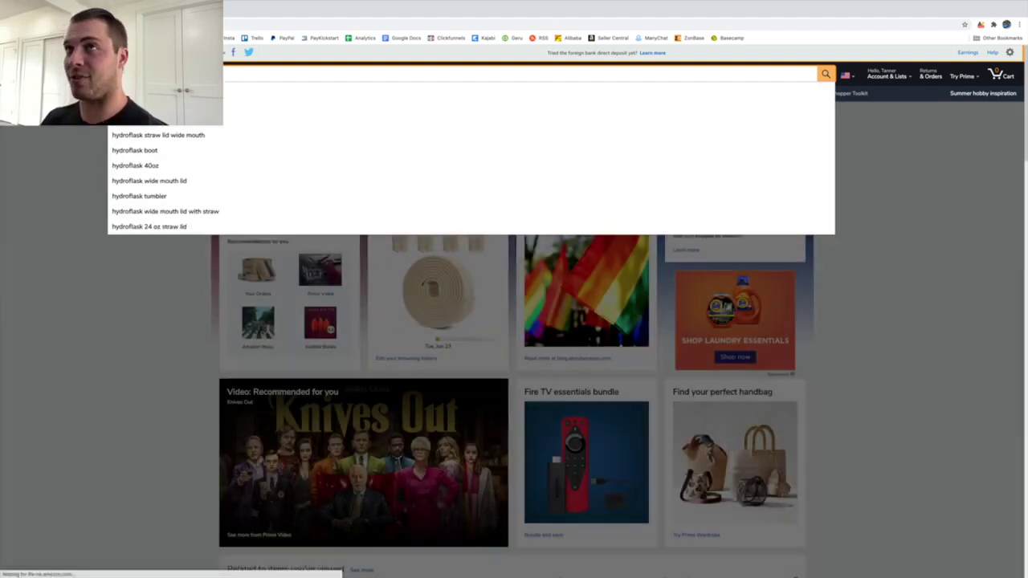
pyautogui.scroll(-2, 409, 301)
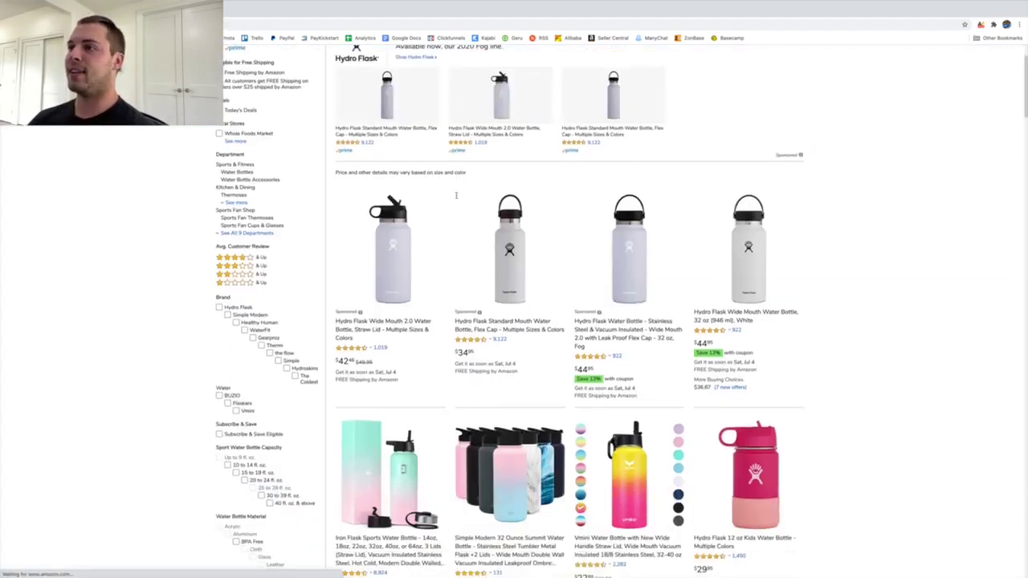
pyautogui.scroll(-3, 409, 301)
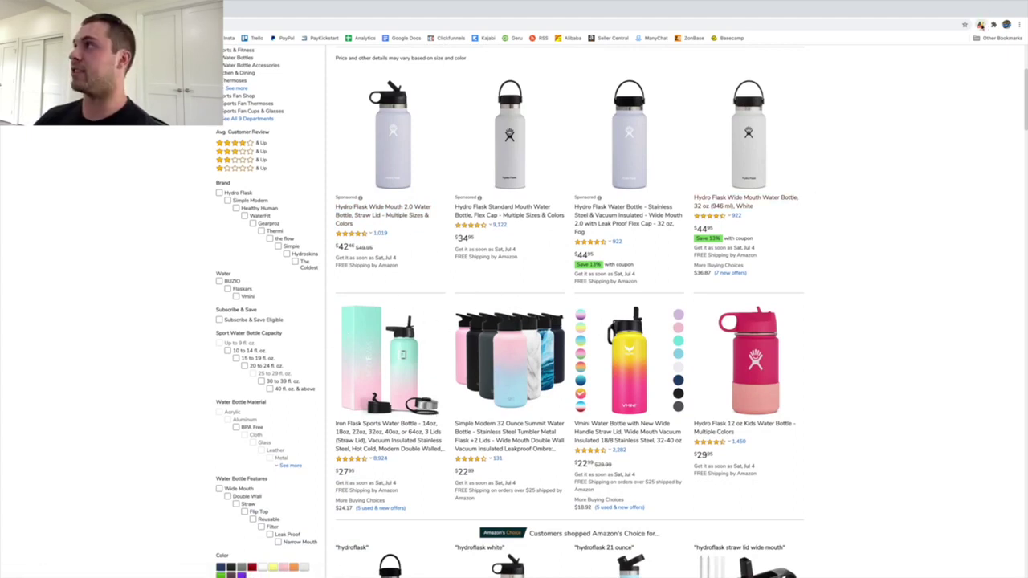
# Run the AMZScout PRO extension on the hydroflask search results, look over its product table and close it
pyautogui.click(981, 25)
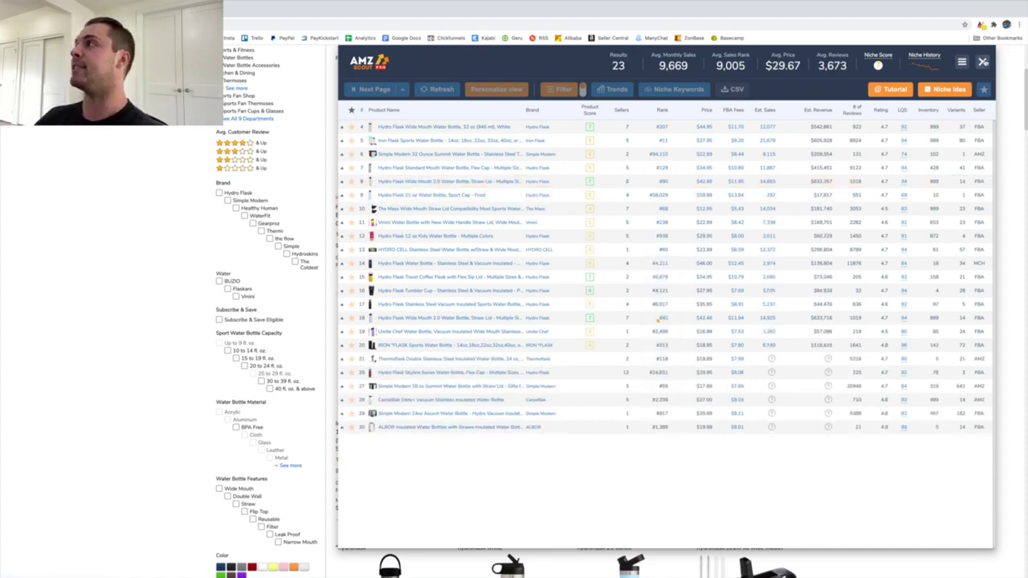
pyautogui.press('Escape')
pyautogui.scroll(1, 482, 237)
pyautogui.scroll(-1, 523, 234)
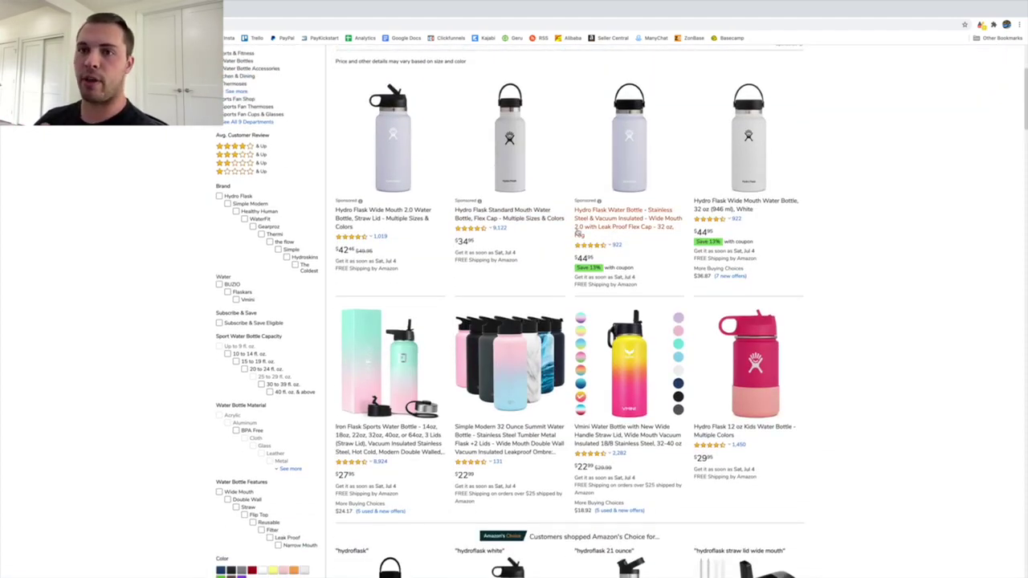
# Compare prices and reviews of the water bottle listings, and run AMZScout PRO again to view the hydroflask niche's overall score
pyautogui.scroll(-2, 536, 326)
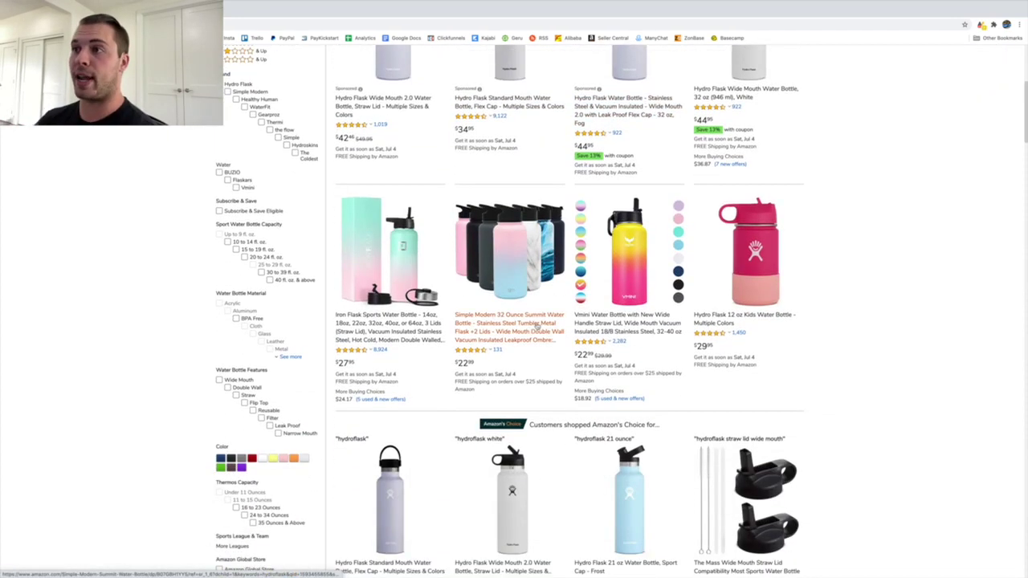
pyautogui.scroll(-2, 537, 321)
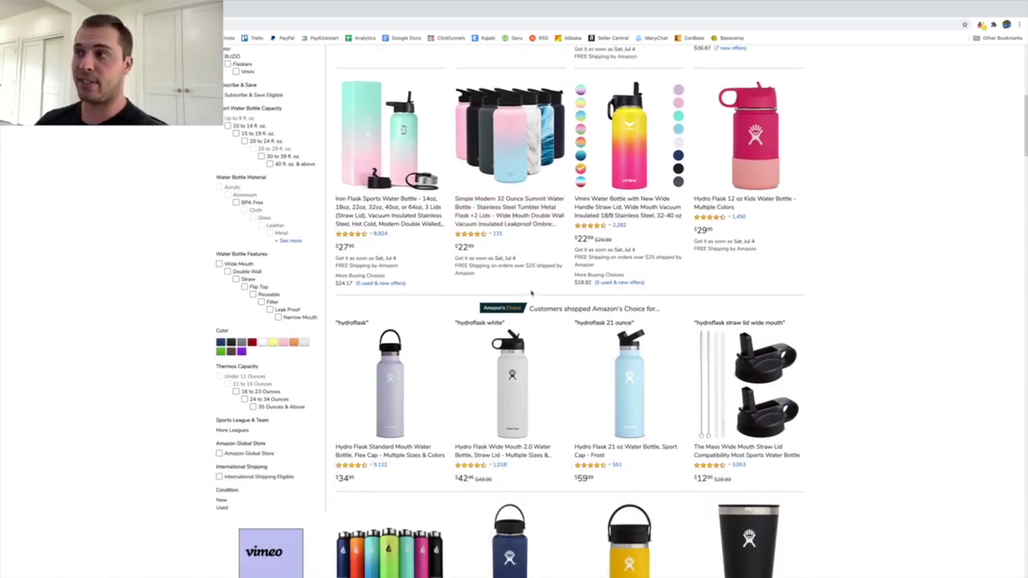
pyautogui.scroll(1, 533, 295)
pyautogui.scroll(1, 552, 303)
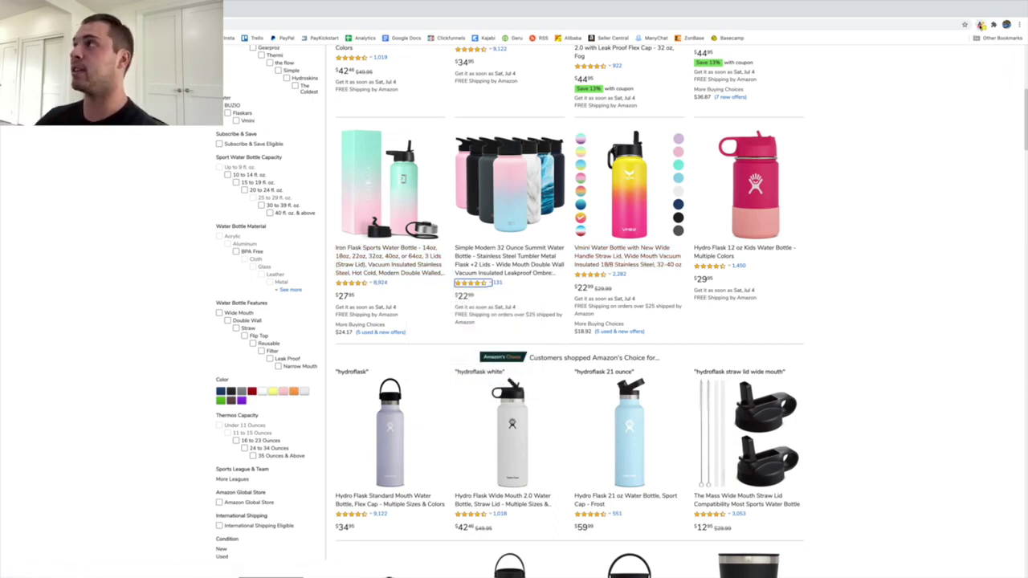
pyautogui.click(982, 25)
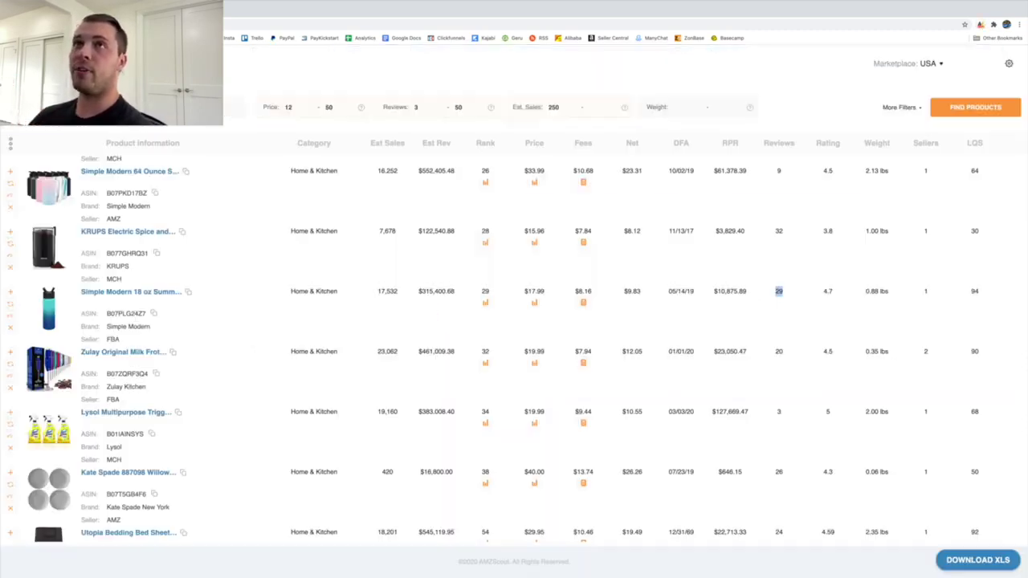
pyautogui.scroll(-2, 134, 294)
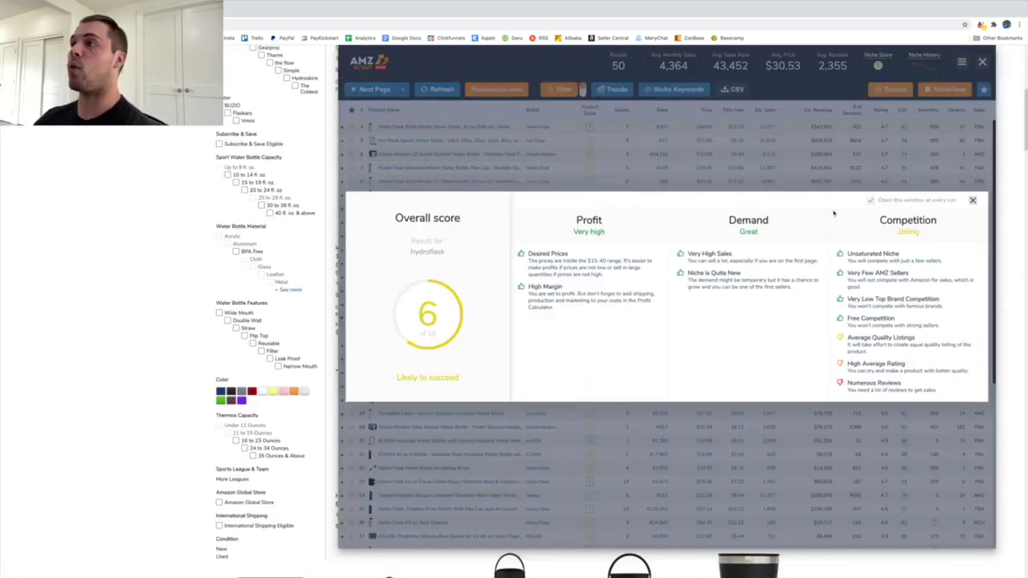
# Dismiss the overall score, examine the hydroflask product table's ranks, prices and estimated sales, and close AMZScout PRO
pyautogui.click(972, 200)
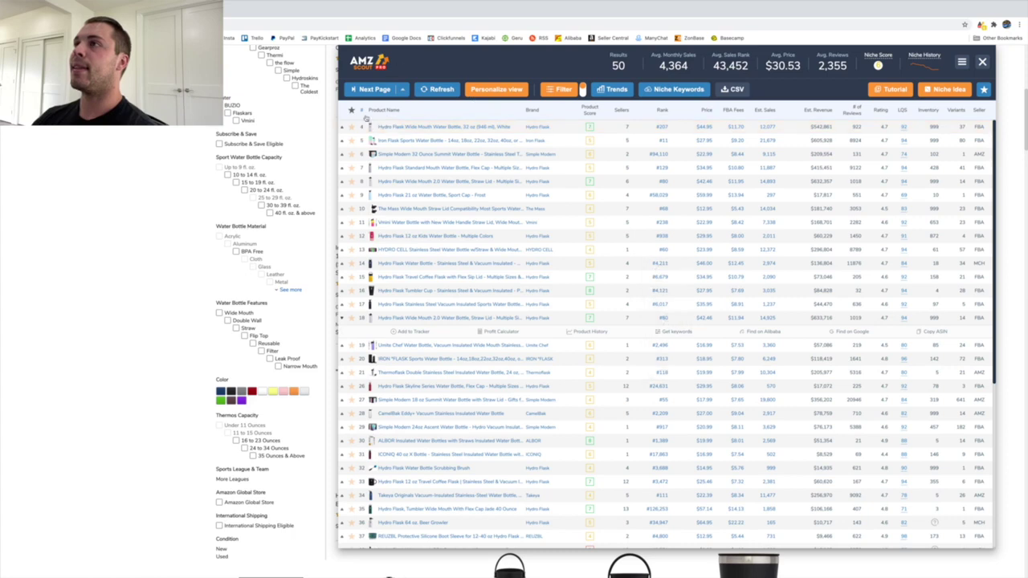
pyautogui.moveTo(410, 139)
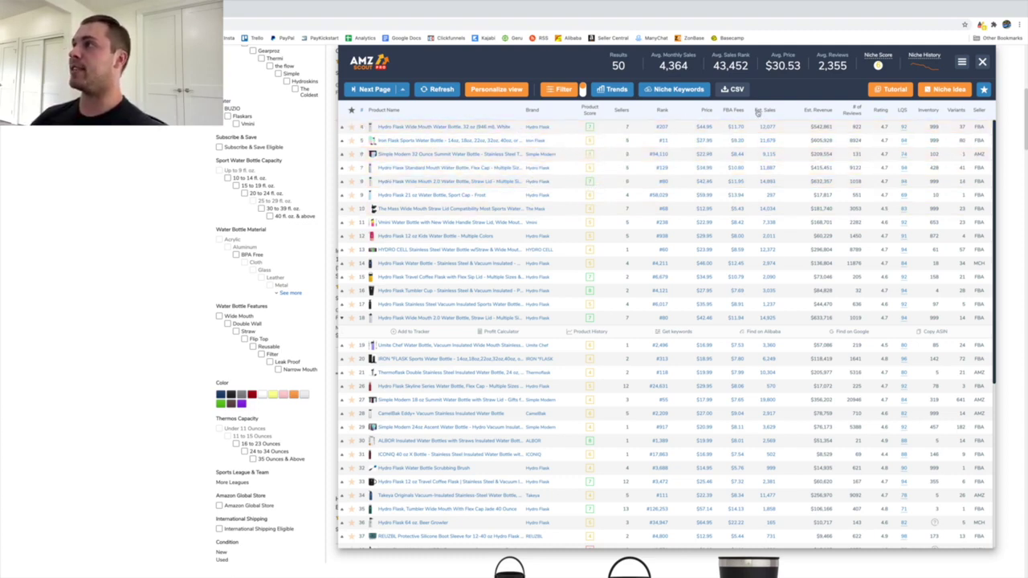
pyautogui.moveTo(767, 113)
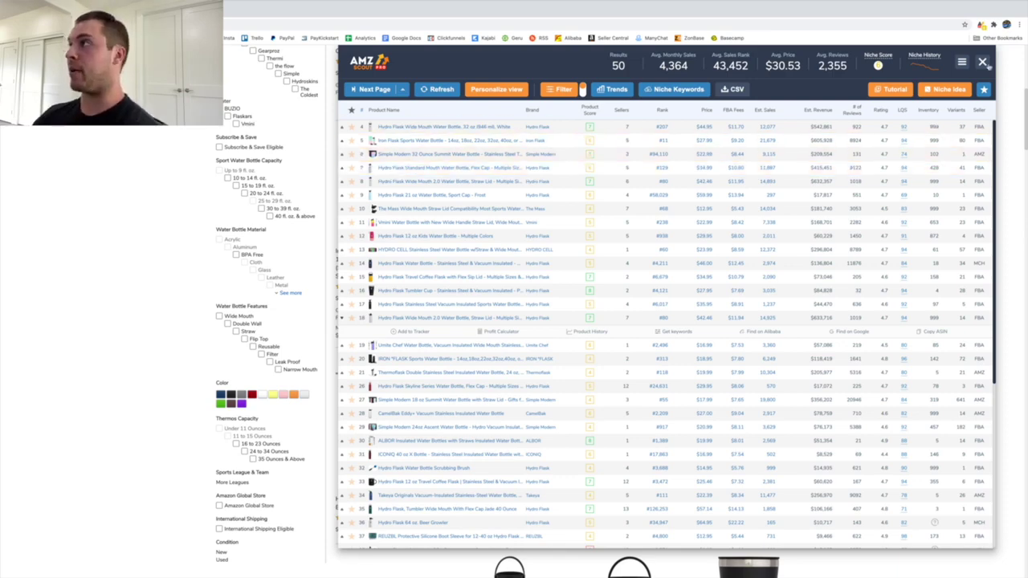
pyautogui.click(981, 62)
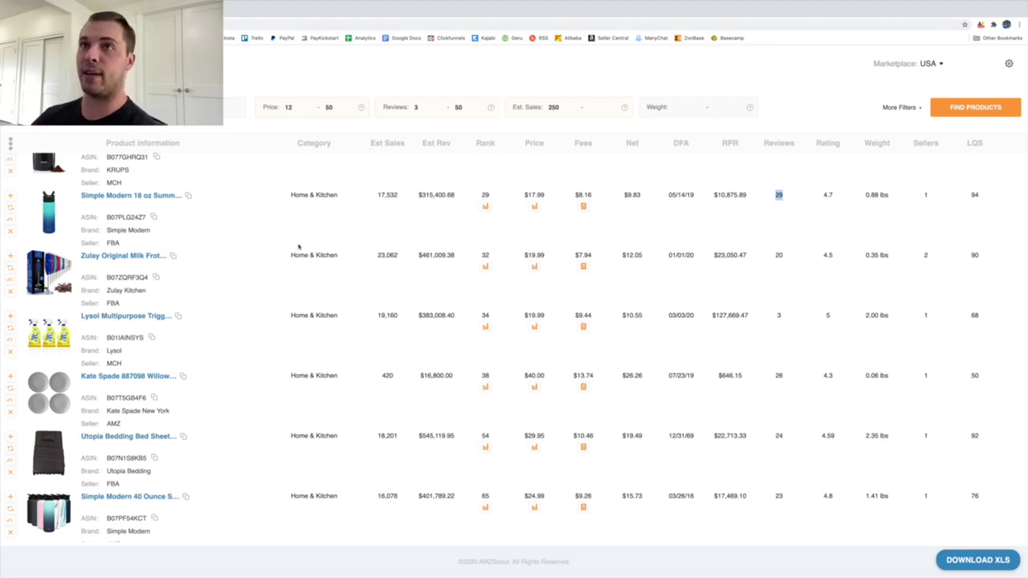
# In the AMZScout product database, view the Zulay Original Milk Frother's price history, close it and highlight the product's net value
pyautogui.scroll(-1, 145, 181)
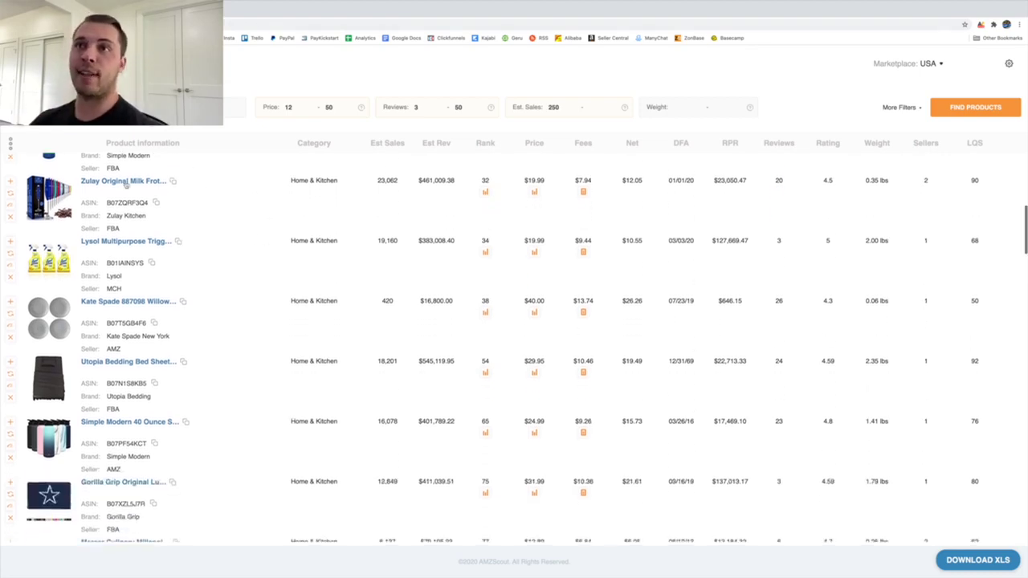
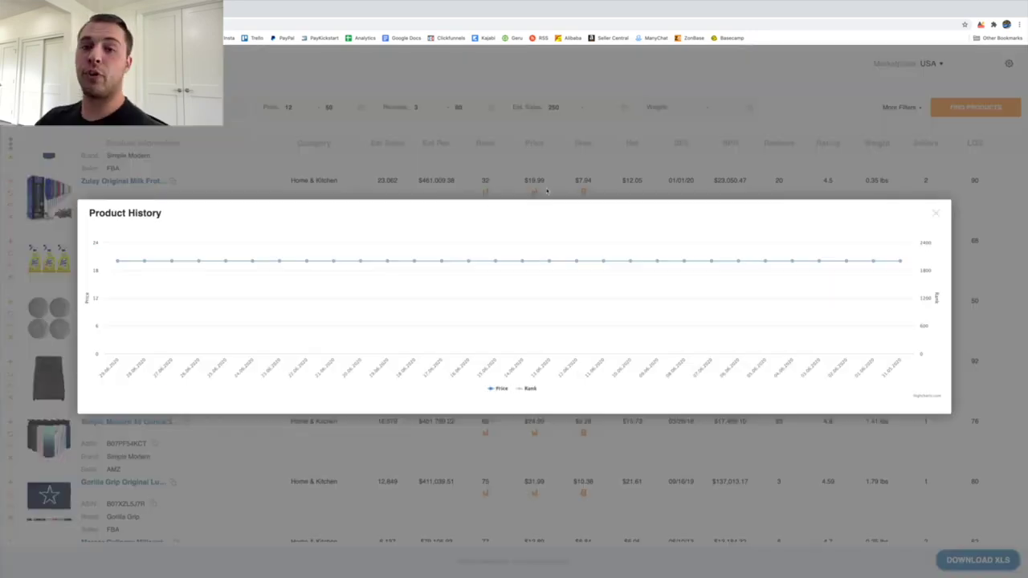
pyautogui.click(101, 185)
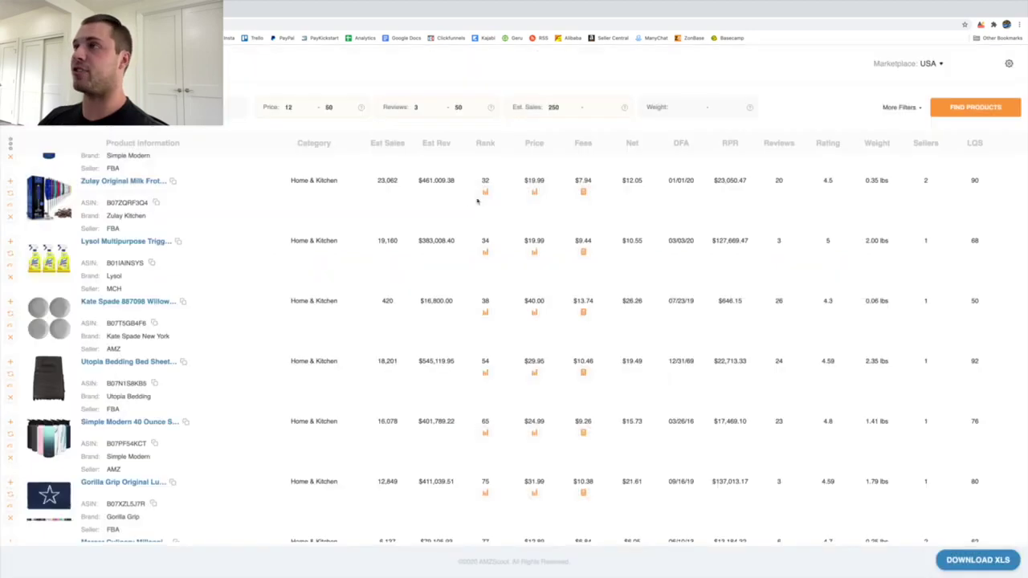
pyautogui.click(935, 213)
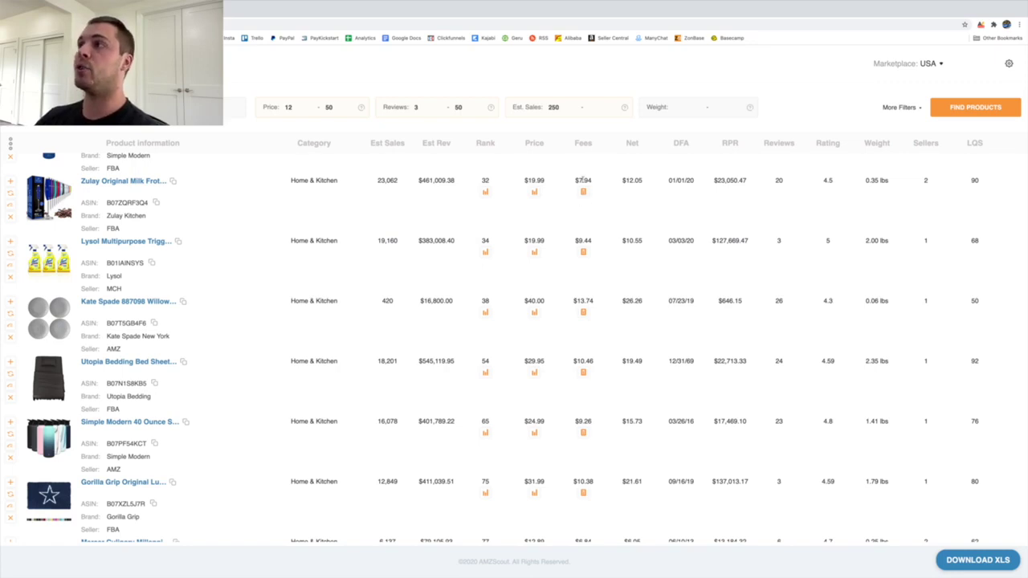
pyautogui.moveTo(576, 180); pyautogui.dragTo(647, 181)
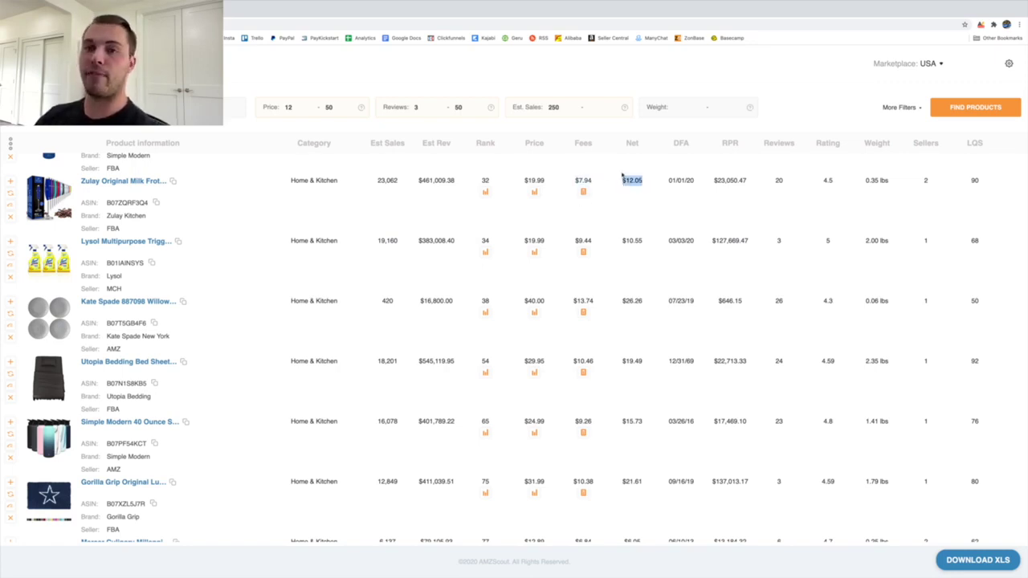
pyautogui.moveTo(622, 180)
pyautogui.mouseDown()
pyautogui.moveTo(647, 181)
pyautogui.moveTo(612, 182)
pyautogui.mouseUp()
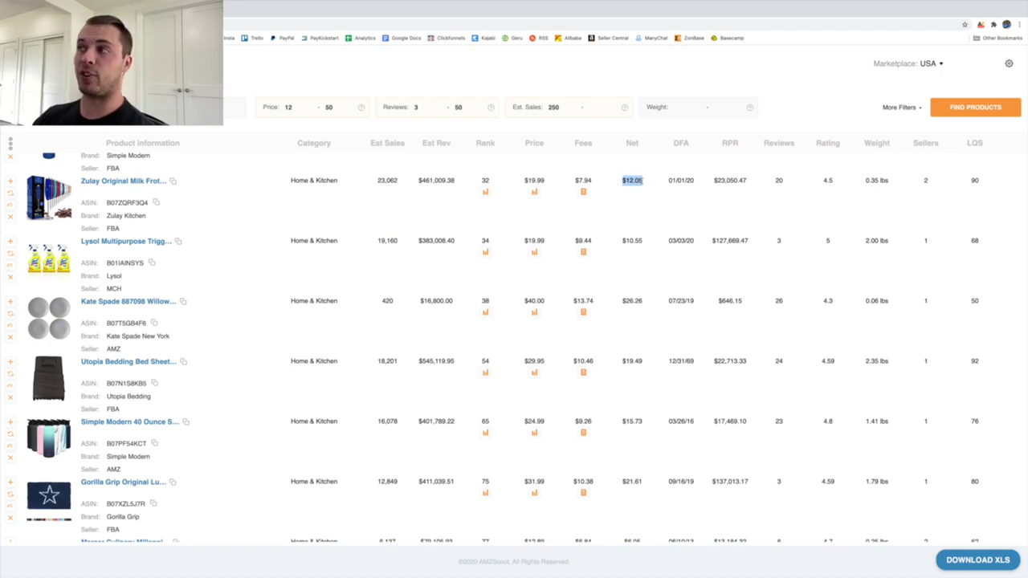
pyautogui.click(641, 181)
# Calculate the Zulay milk frother's profit with a product cost of 4.00, highlight the profit figure and close the Profit Calculator
pyautogui.click(584, 193)
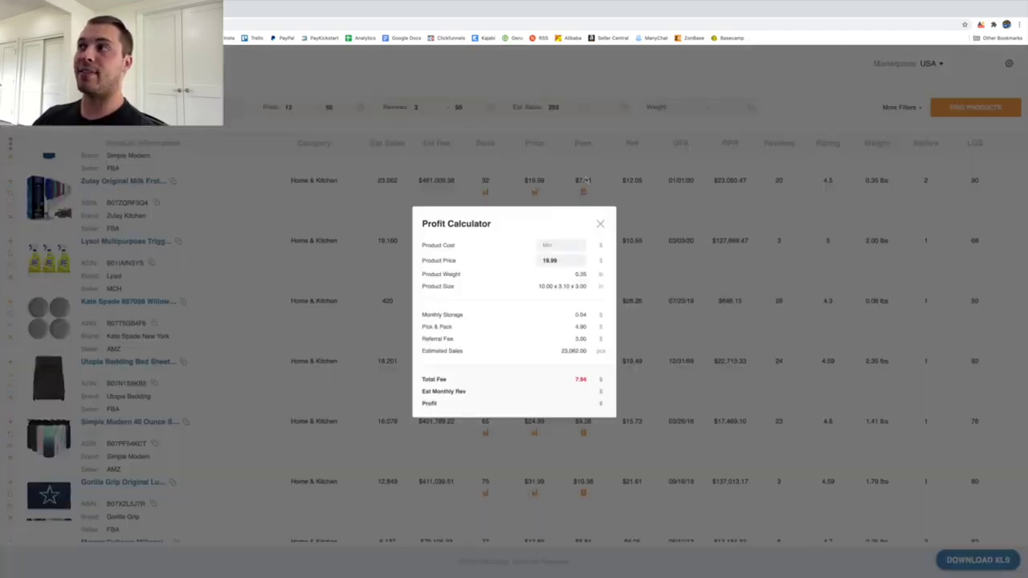
pyautogui.click(563, 245)
pyautogui.write('4.0')
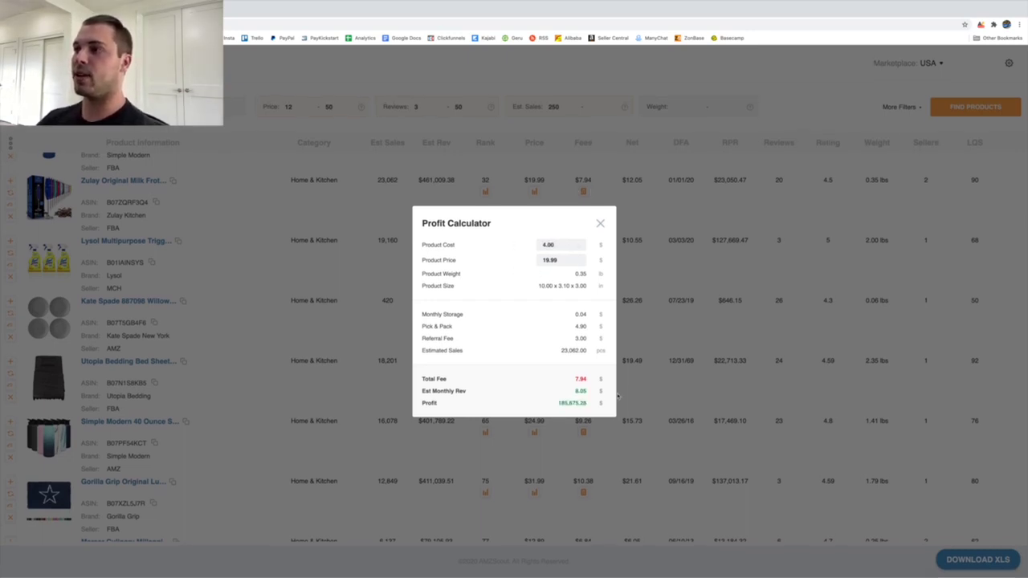
pyautogui.moveTo(575, 379); pyautogui.dragTo(587, 407)
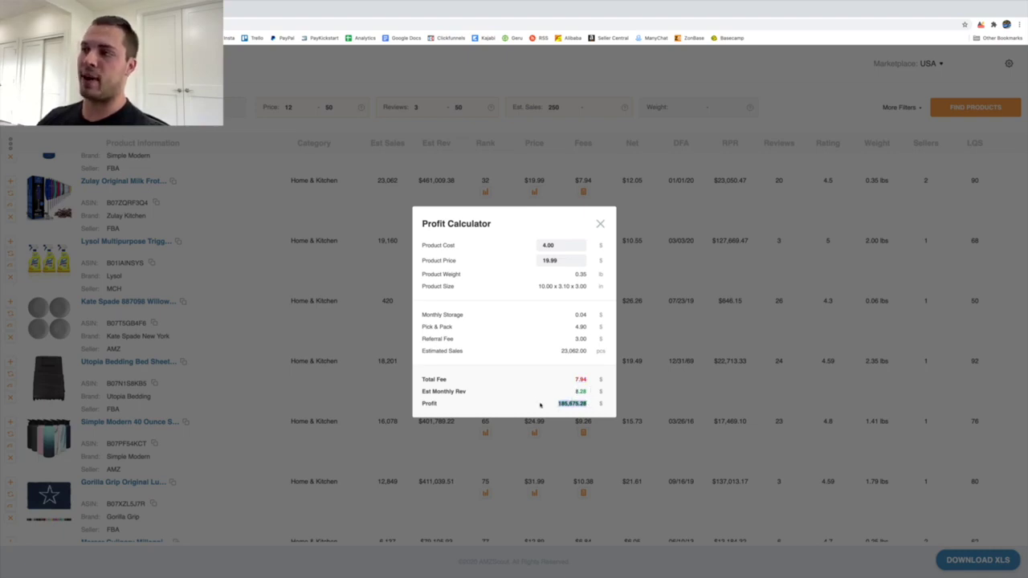
pyautogui.click(600, 224)
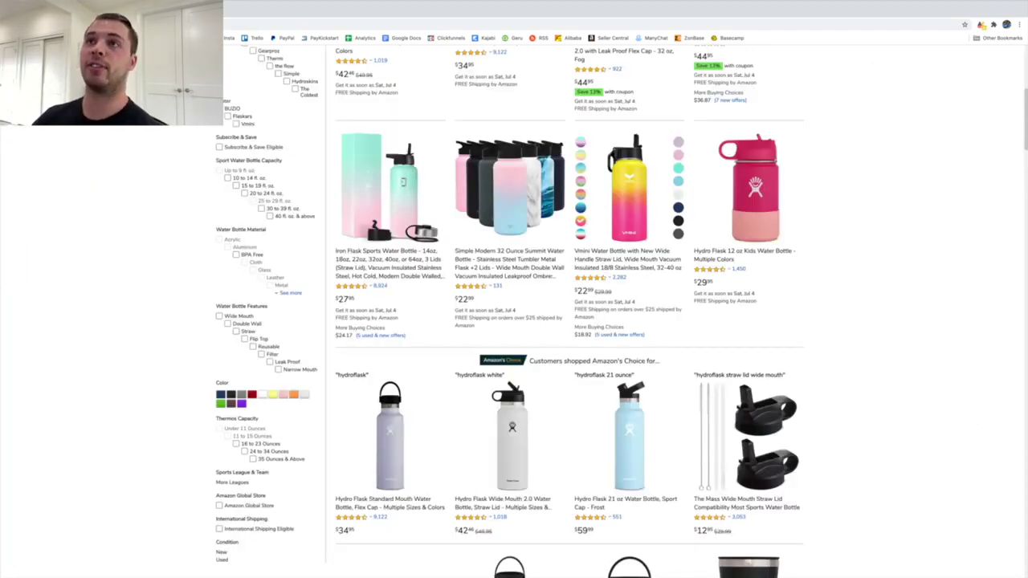
# Switch to the Amazon results page and search for "milk frother"
pyautogui.scroll(6, 595, 288)
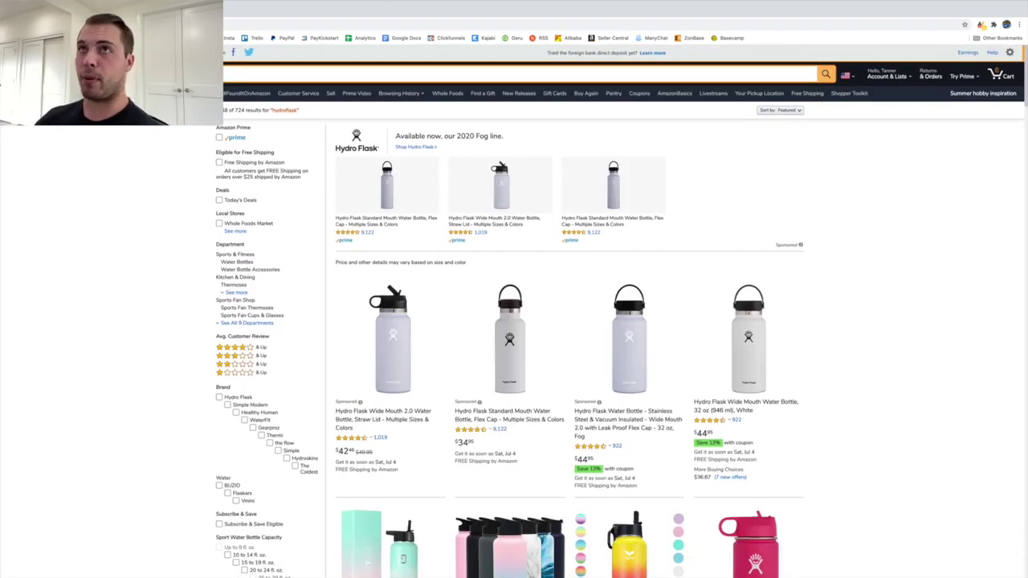
pyautogui.click(97, 73)
pyautogui.click(947, 205)
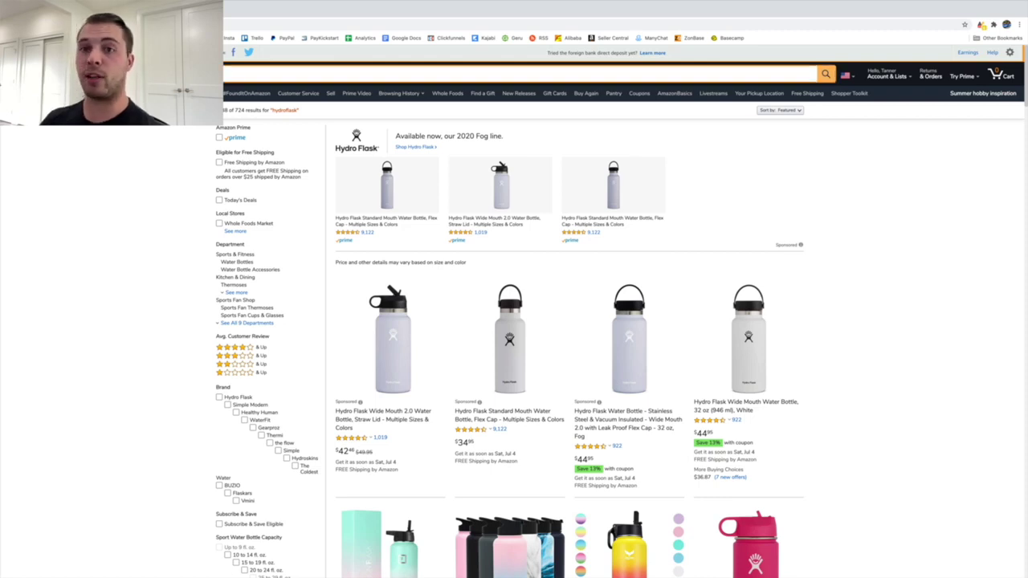
pyautogui.write('milk fr')
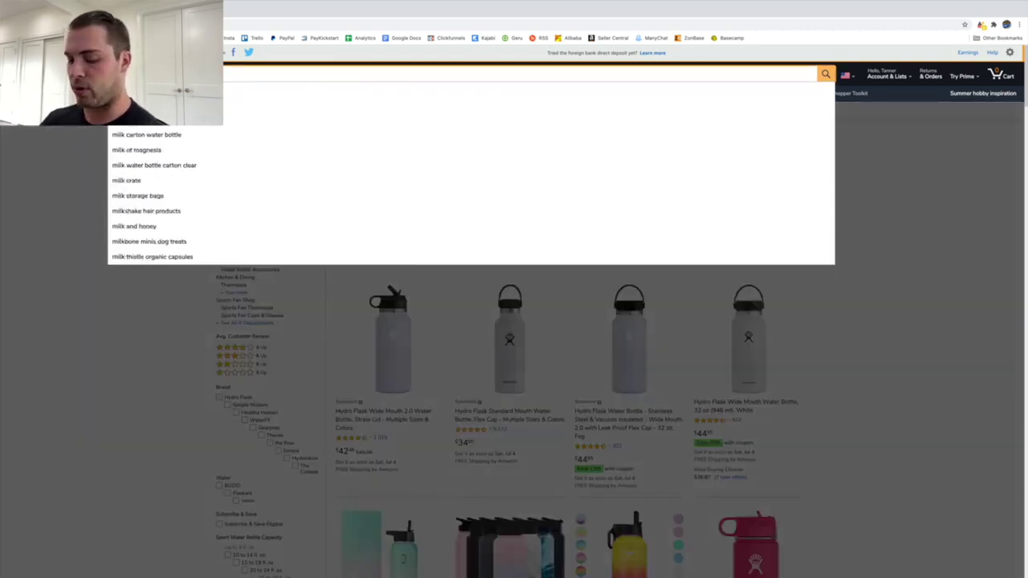
pyautogui.write('other')
pyautogui.press('Return')
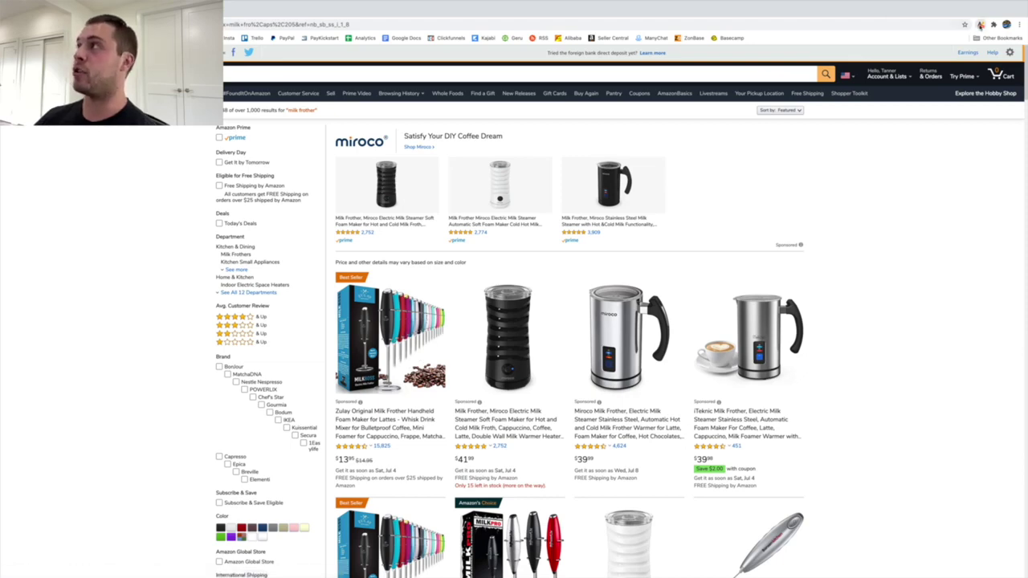
# Run AMZScout PRO on the milk frother results, review the niche's overall score and product table, and close the extension
pyautogui.click(994, 25)
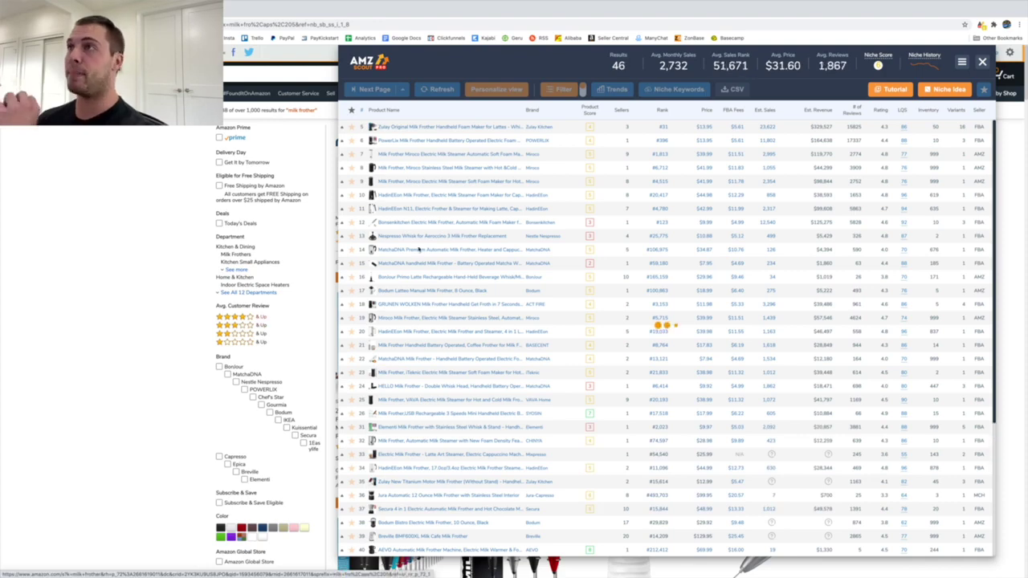
pyautogui.moveTo(454, 226)
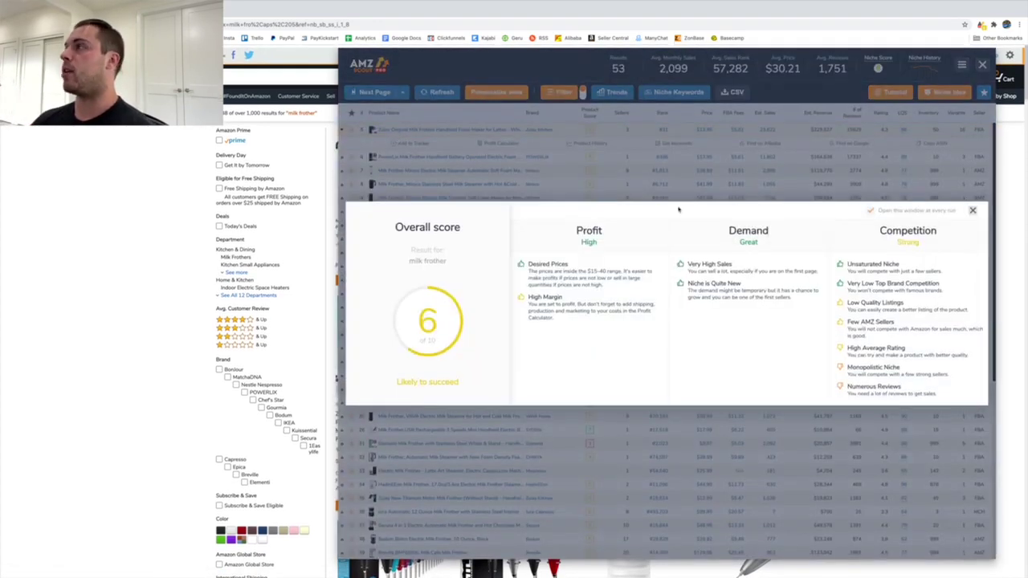
pyautogui.click(972, 208)
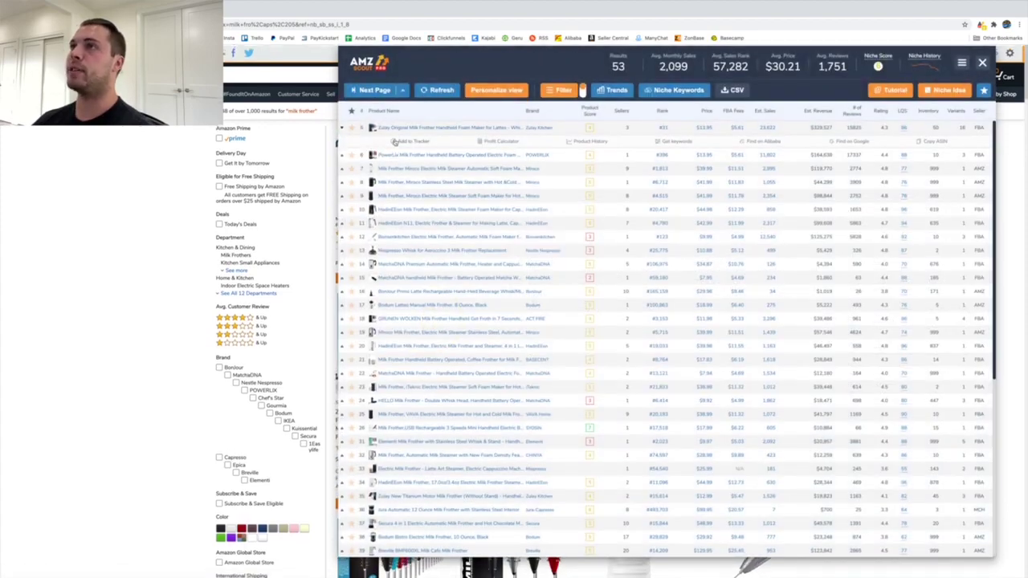
pyautogui.moveTo(389, 131)
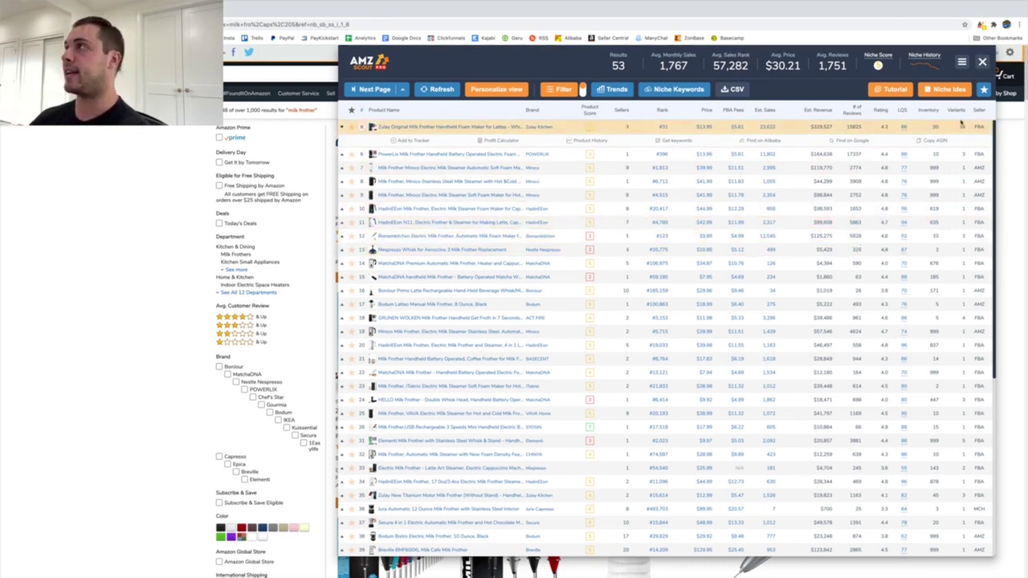
pyautogui.click(982, 62)
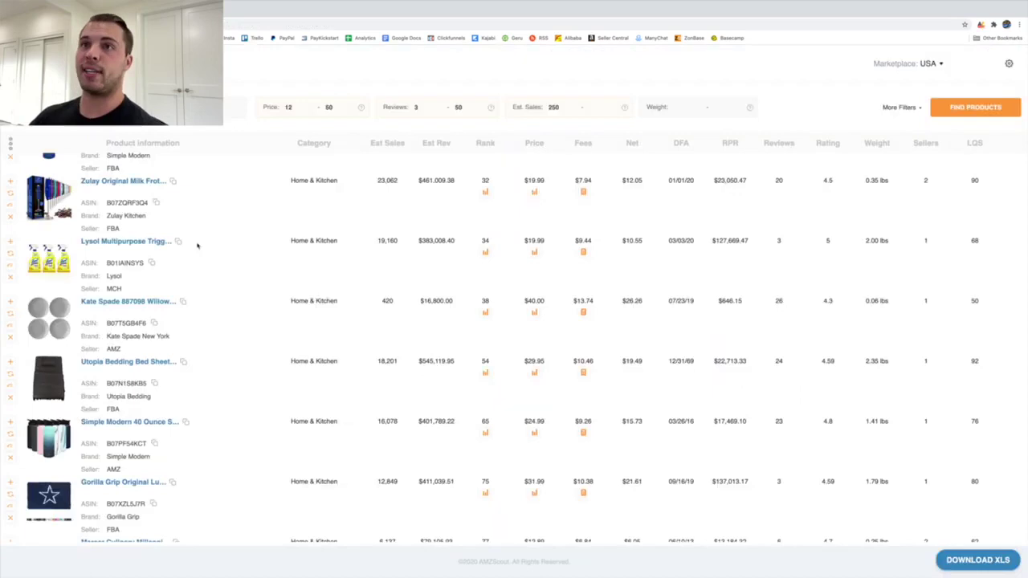
# Return to the AMZScout product database and look through the filtered Home & Kitchen products for other promising items
pyautogui.scroll(-1, 153, 230)
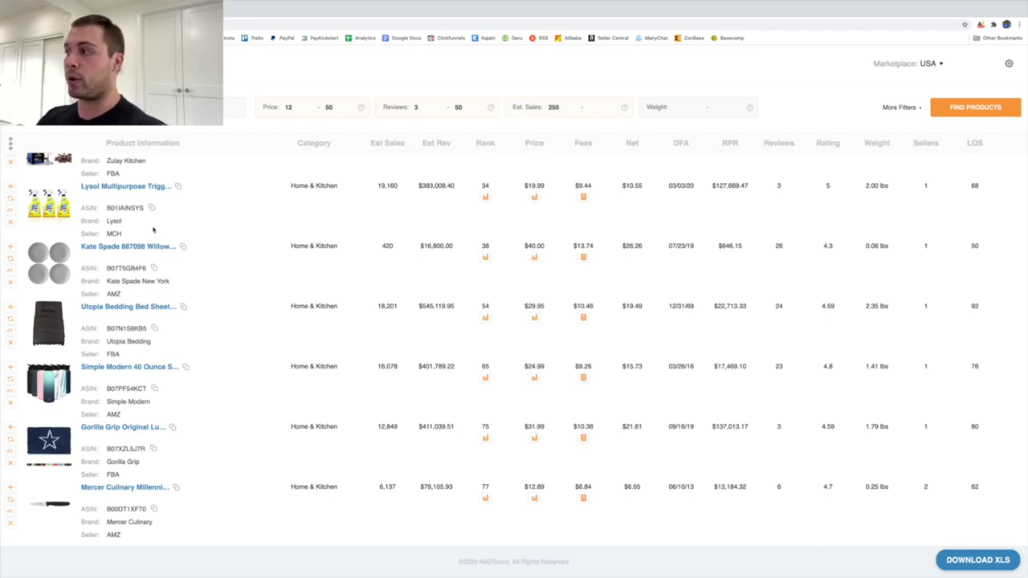
pyautogui.scroll(-4, 153, 230)
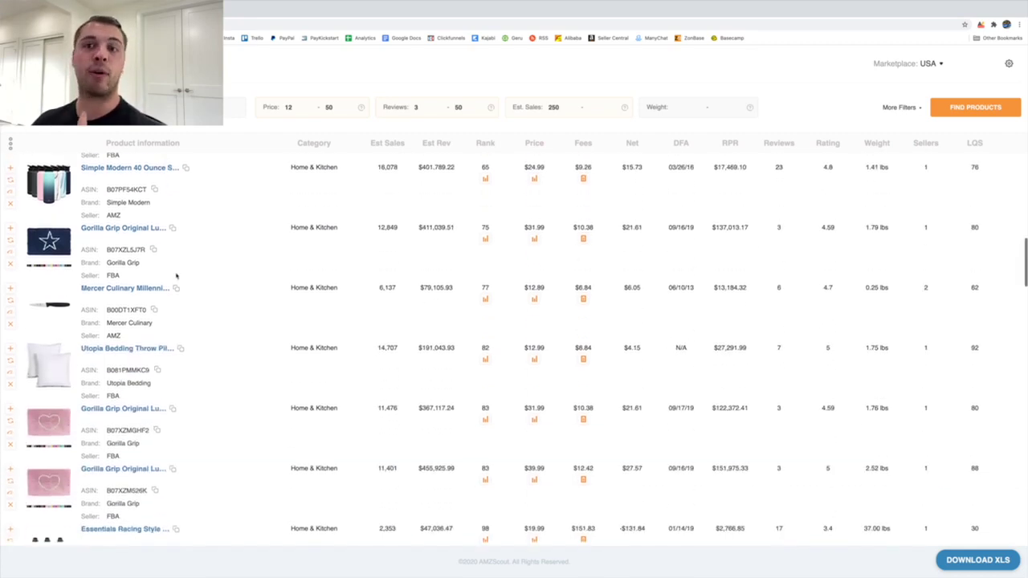
pyautogui.scroll(-4, 181, 268)
pyautogui.scroll(2, 218, 301)
pyautogui.scroll(-2, 112, 175)
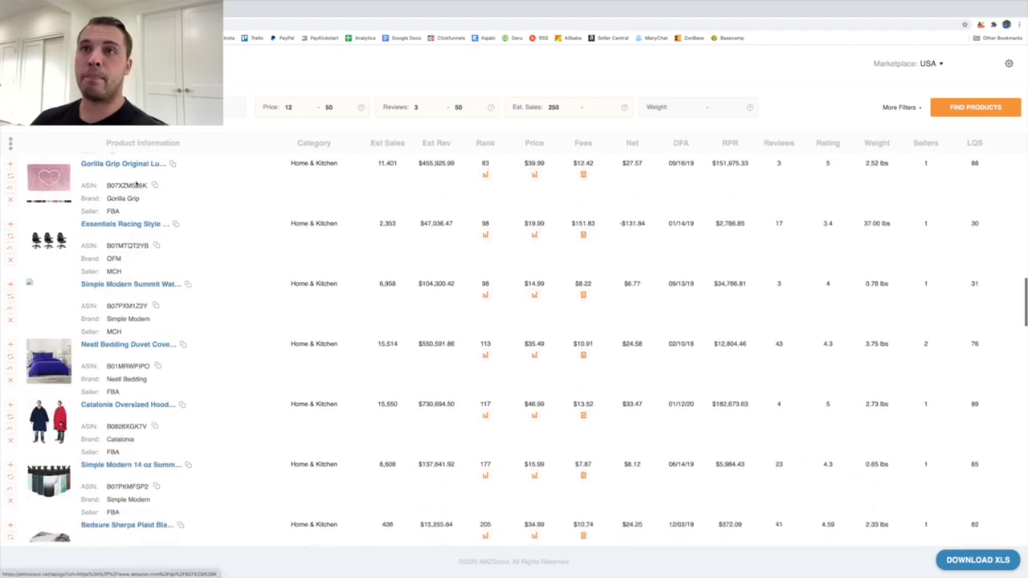
pyautogui.scroll(-3, 97, 220)
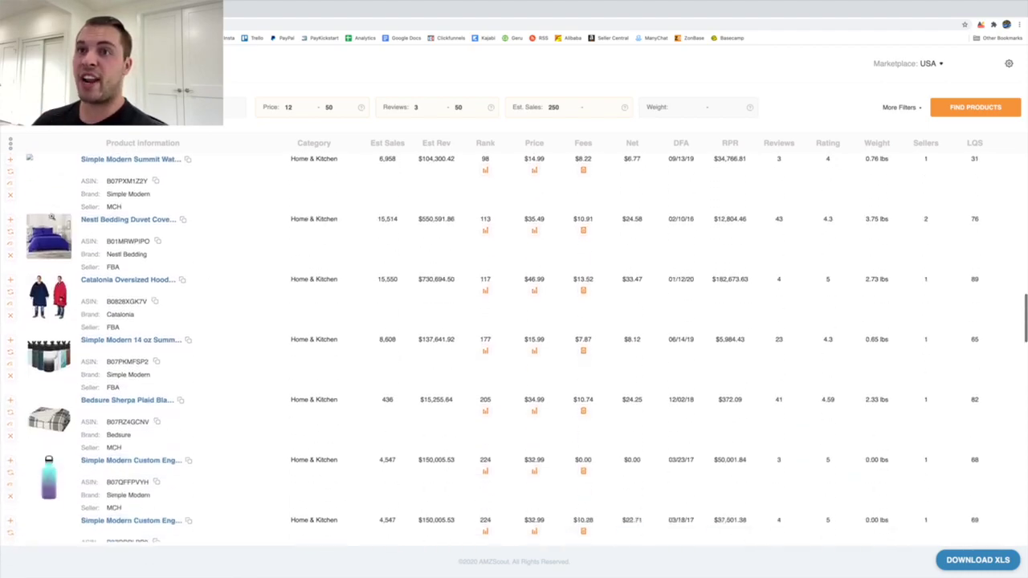
pyautogui.scroll(-6, 98, 222)
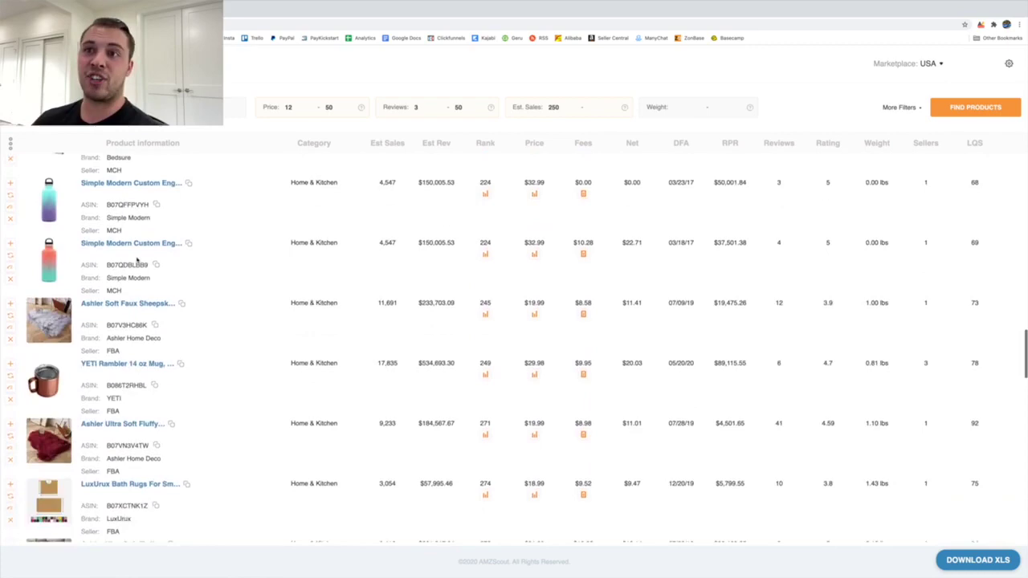
pyautogui.scroll(-2, 134, 239)
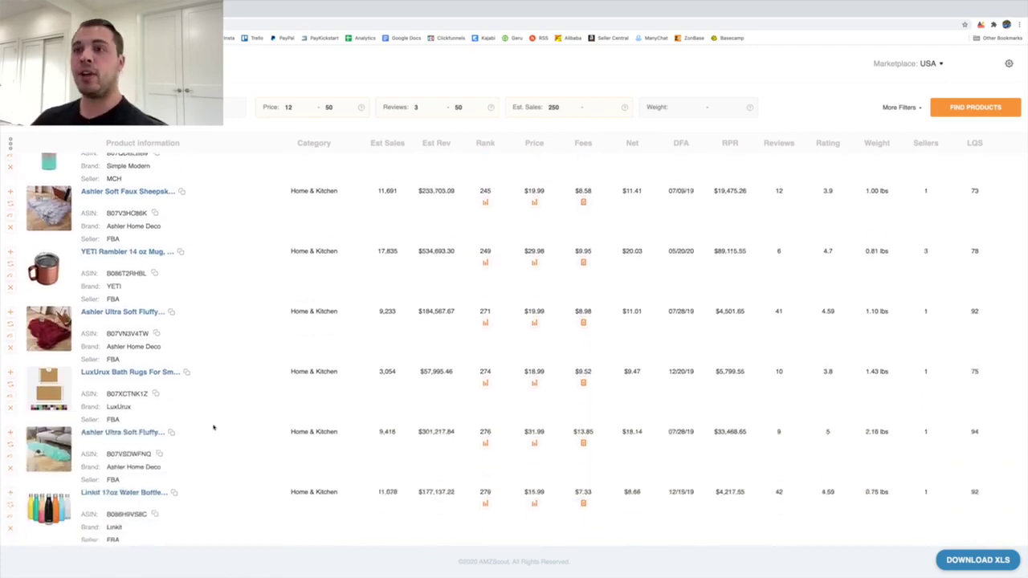
pyautogui.scroll(3, 208, 418)
pyautogui.scroll(10, 204, 297)
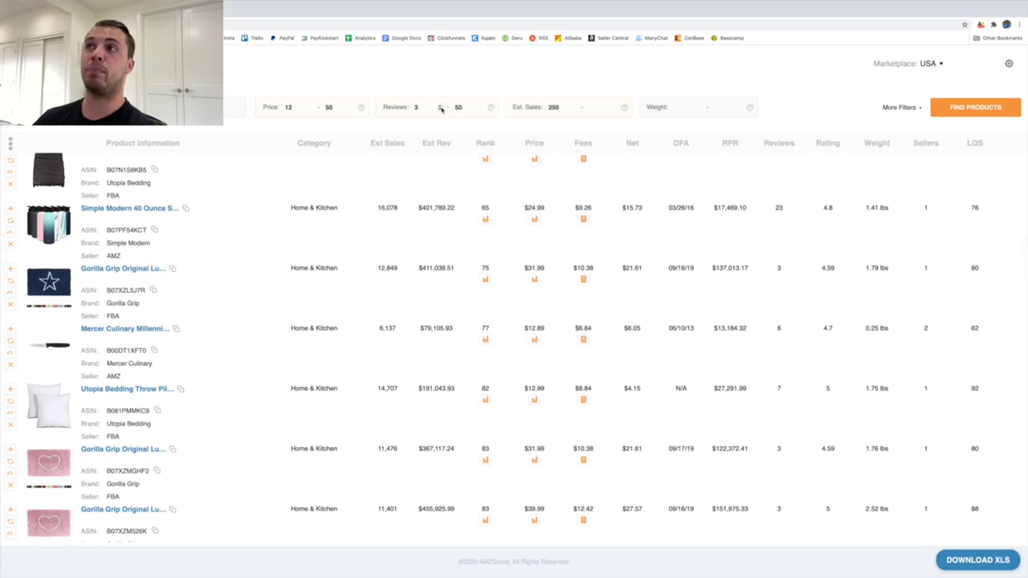
# Expand the database's filter options and set the minimum rating to 3
pyautogui.click(901, 107)
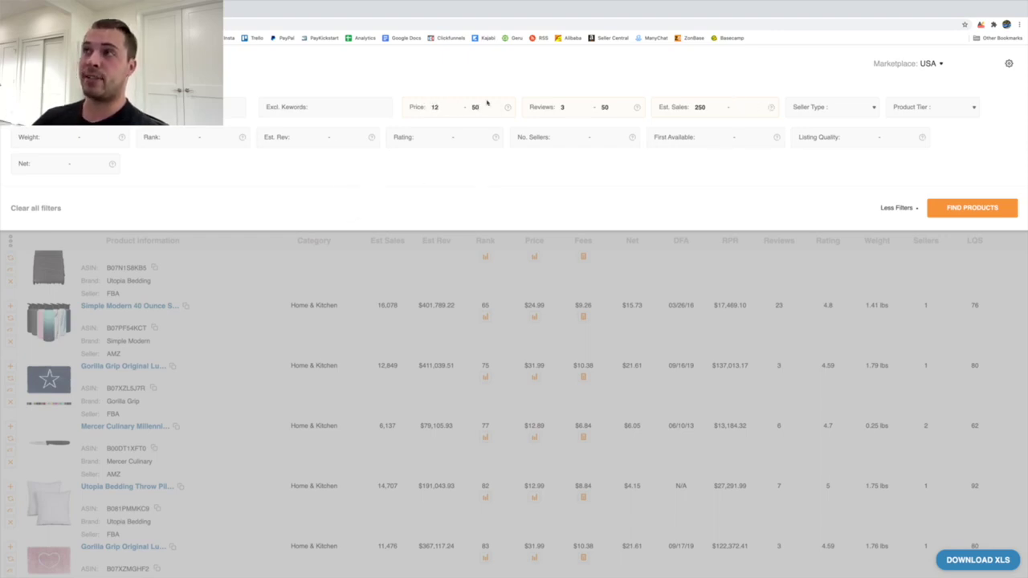
pyautogui.click(433, 137)
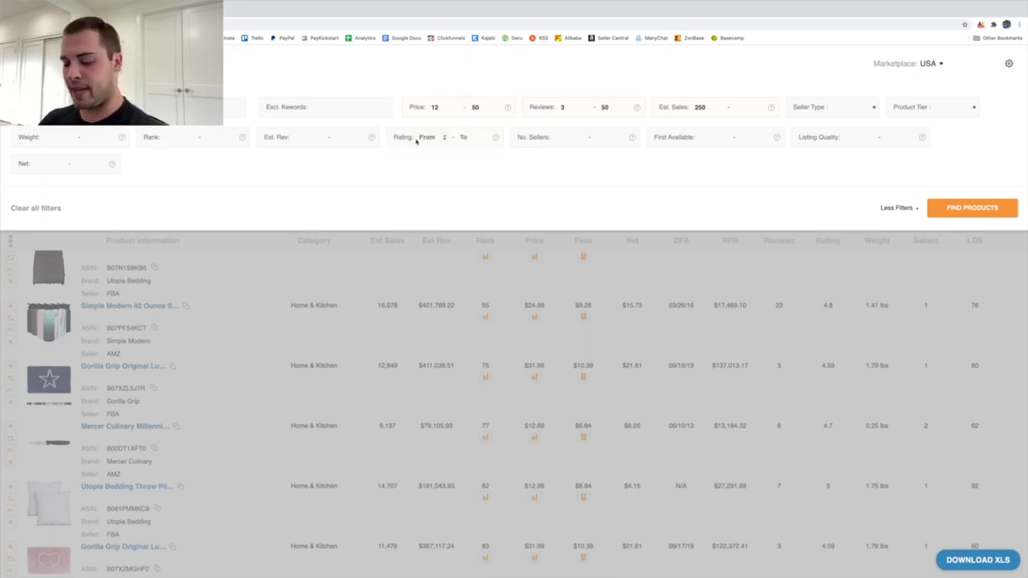
pyautogui.write('3')
pyautogui.click(420, 192)
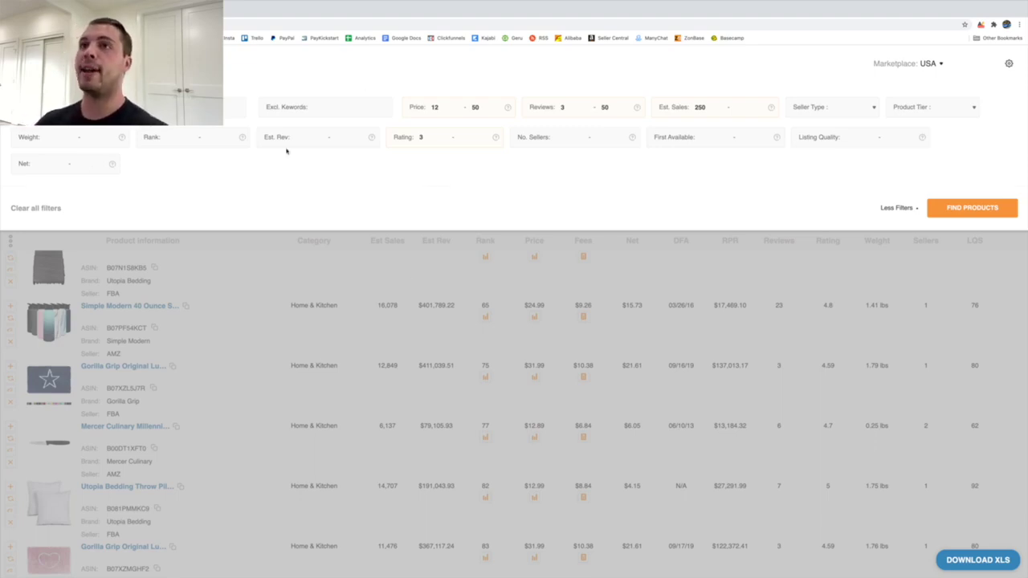
# Switch to the Amazon results page and search for "taco holder"
pyautogui.click(160, 10)
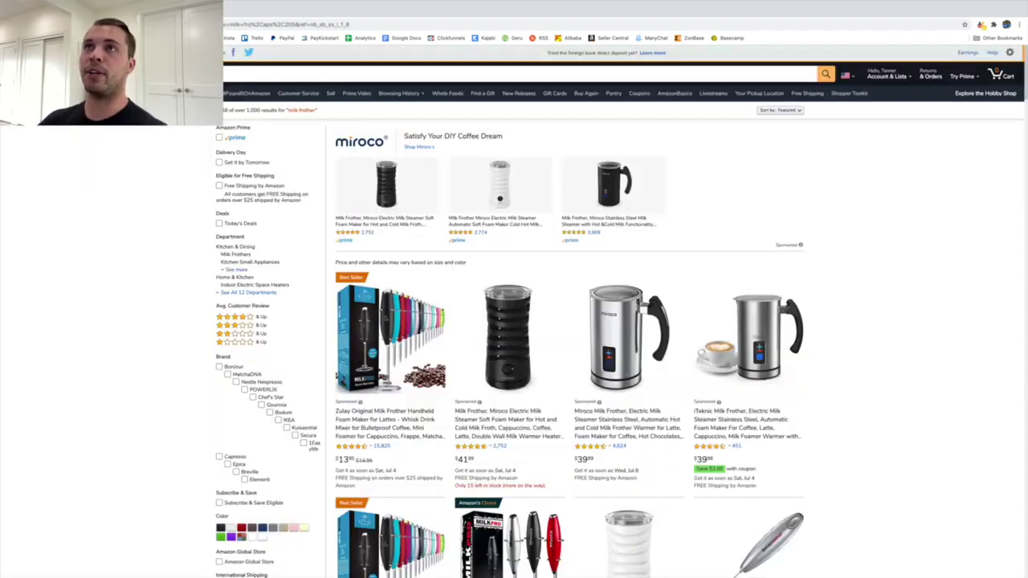
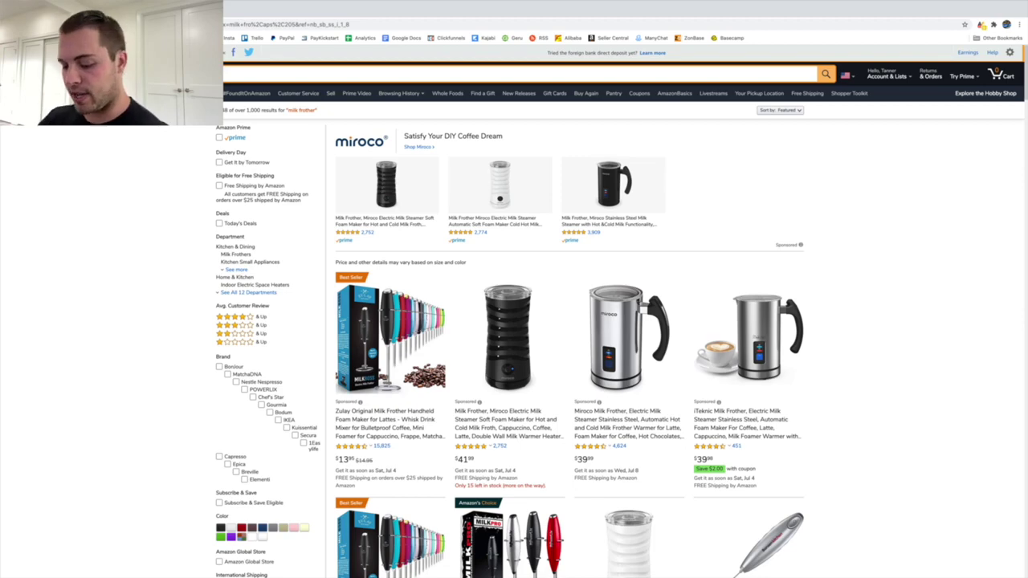
pyautogui.press('Return')
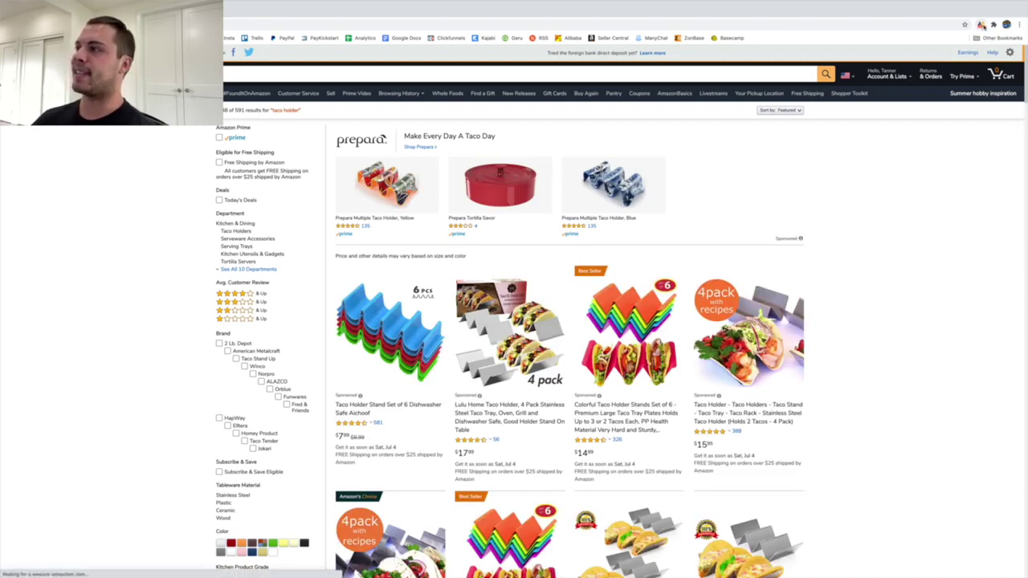
# Run AMZScout PRO on the taco holder results, review the niche's overall score and product table, and close the extension
pyautogui.click(982, 25)
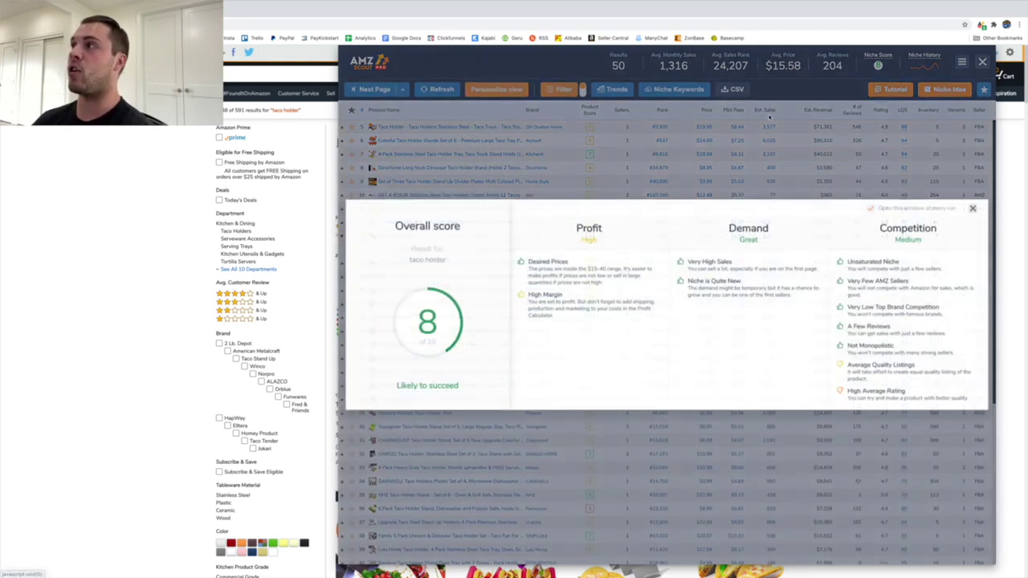
pyautogui.click(973, 210)
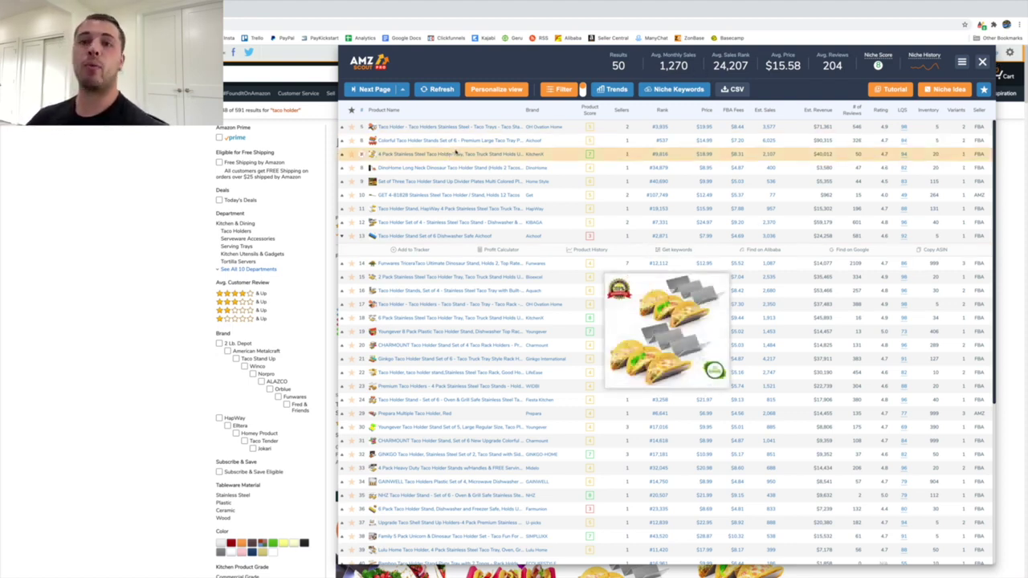
pyautogui.press('Escape')
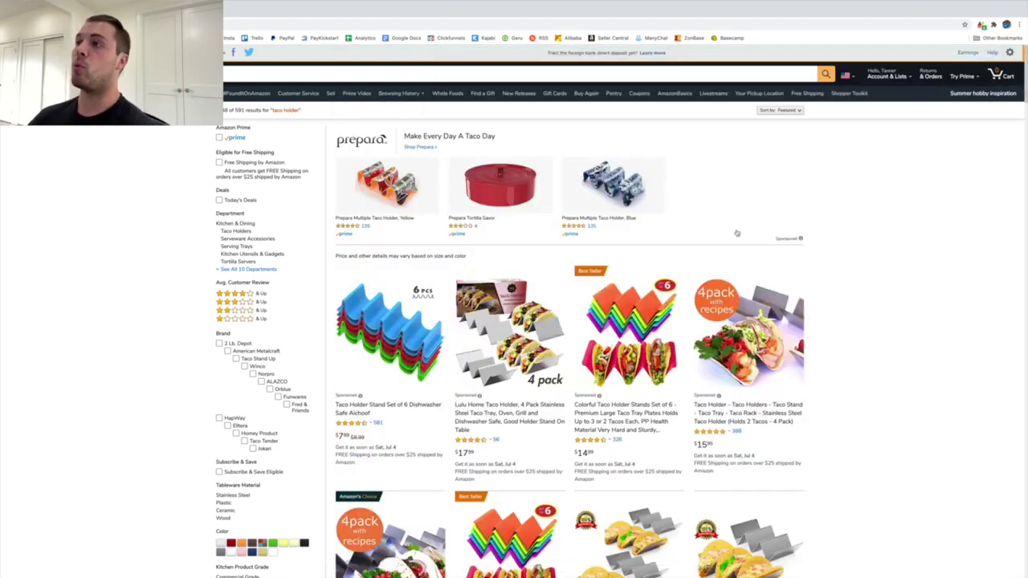
# Look through the Amazon taco holder listings, comparing the competing products' designs, prices, ratings and review counts
pyautogui.scroll(-5, 833, 260)
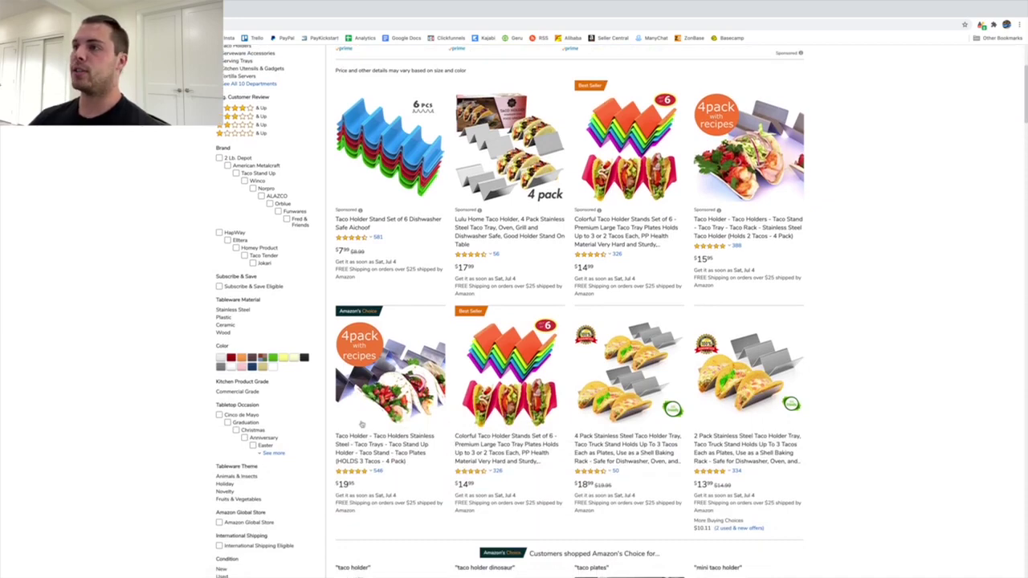
pyautogui.scroll(-3, 393, 273)
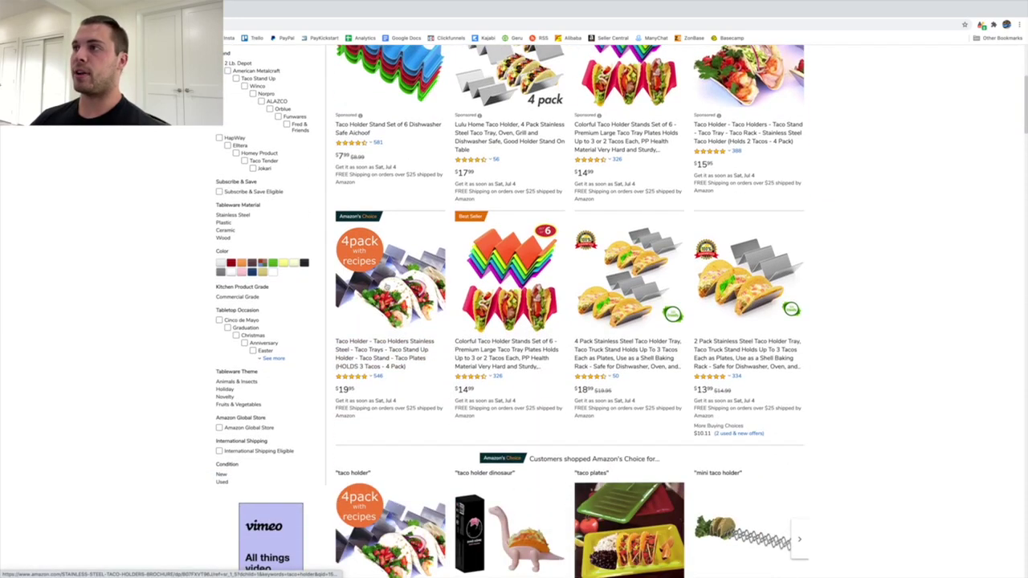
pyautogui.scroll(3, 482, 265)
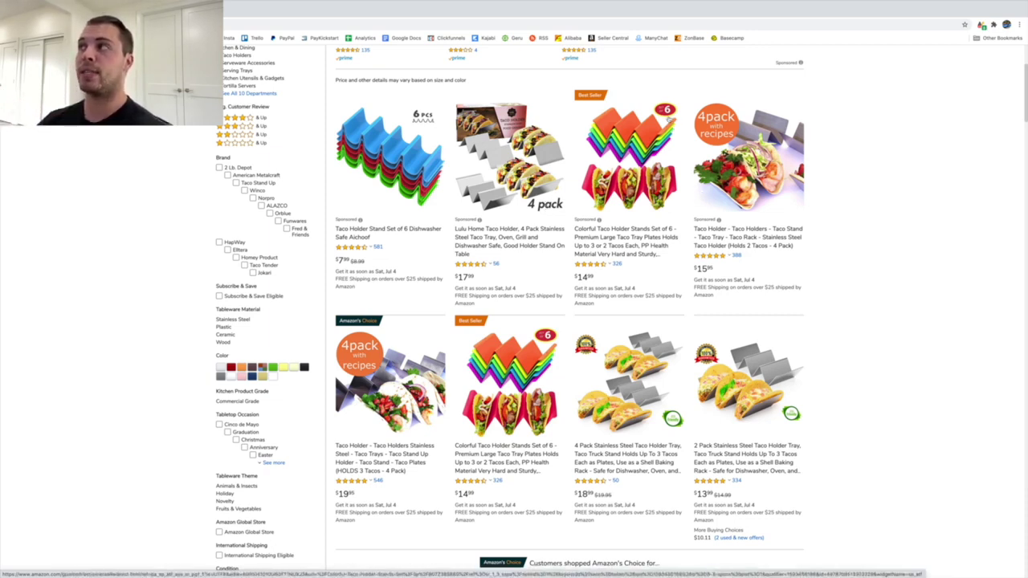
pyautogui.scroll(-3, 632, 188)
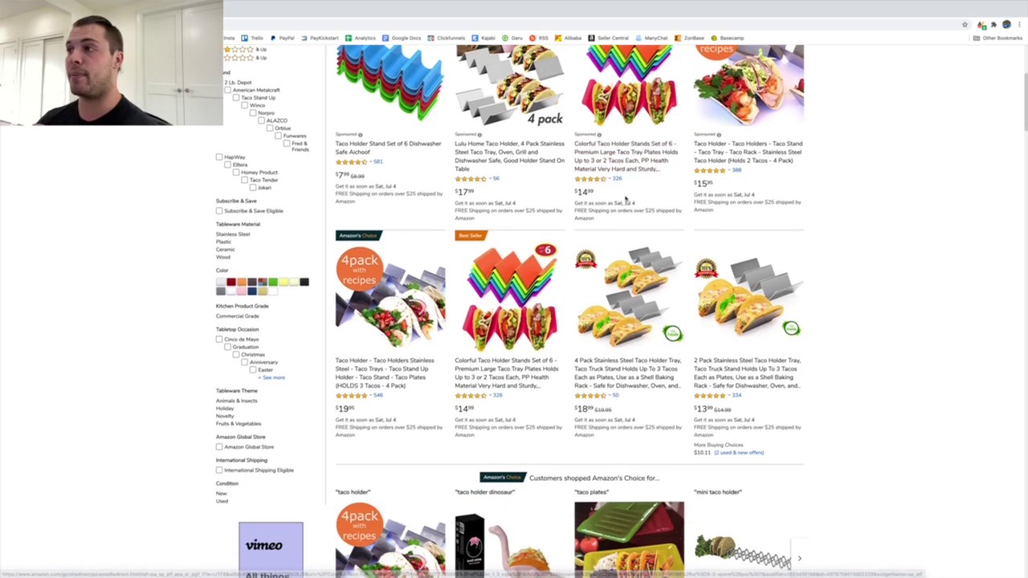
pyautogui.scroll(-5, 627, 200)
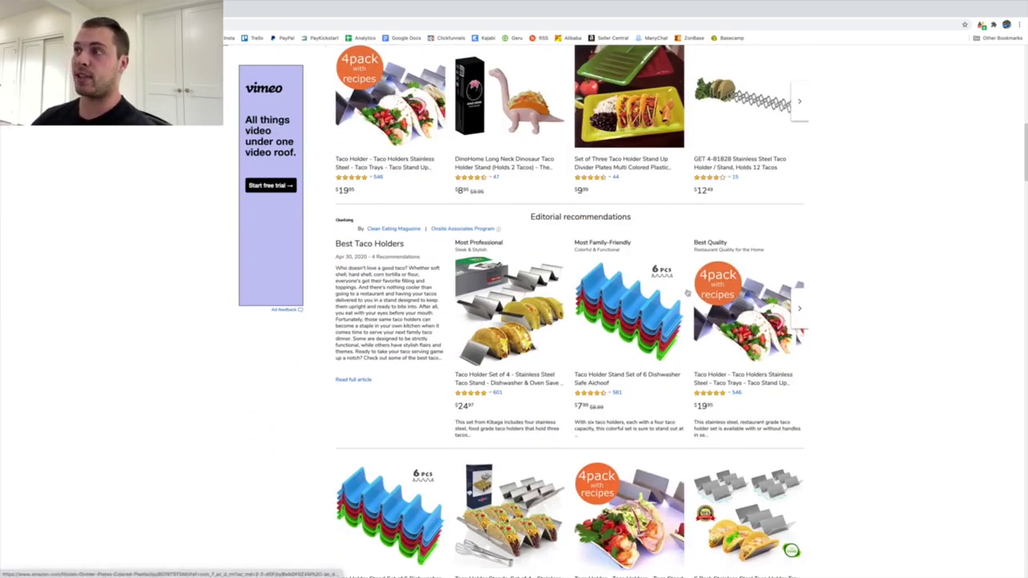
pyautogui.scroll(-2, 696, 322)
pyautogui.scroll(1, 697, 323)
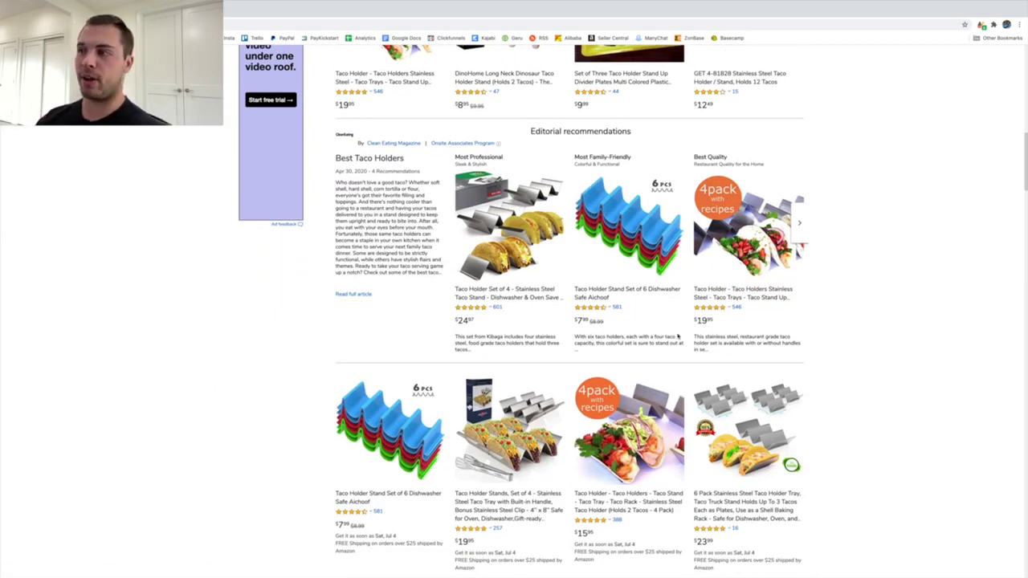
pyautogui.scroll(5, 861, 328)
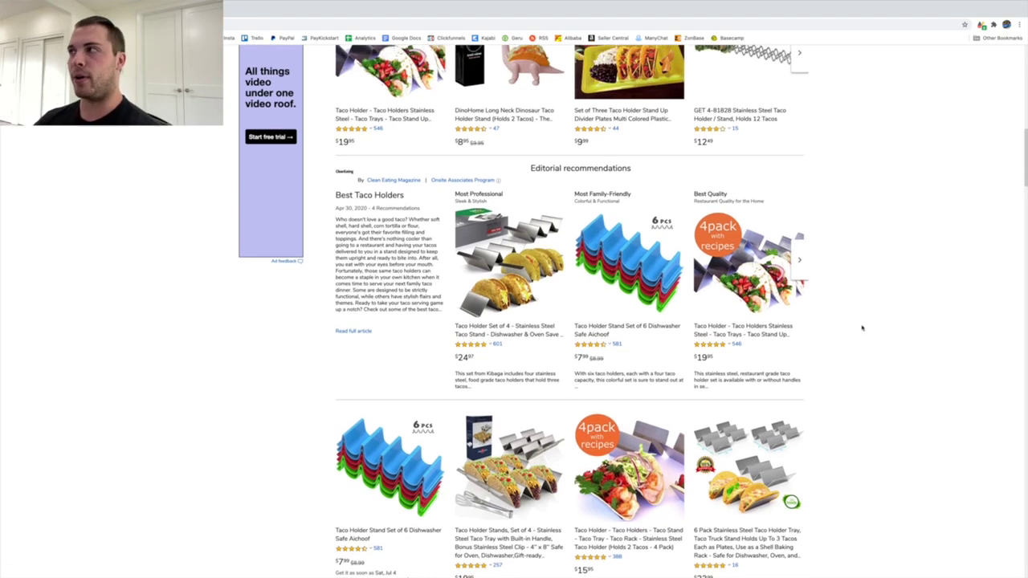
pyautogui.scroll(5, 620, 246)
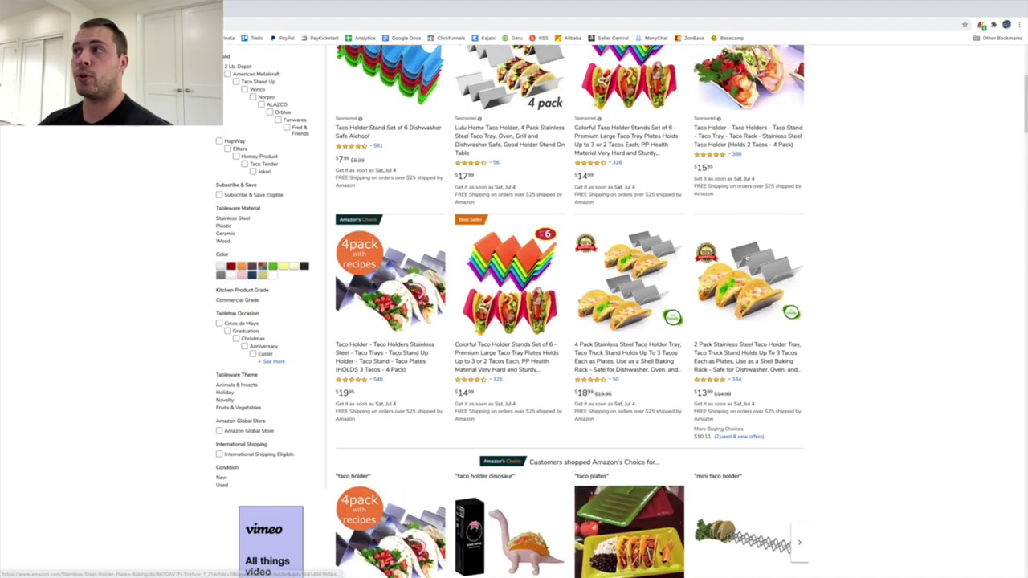
pyautogui.scroll(2, 832, 177)
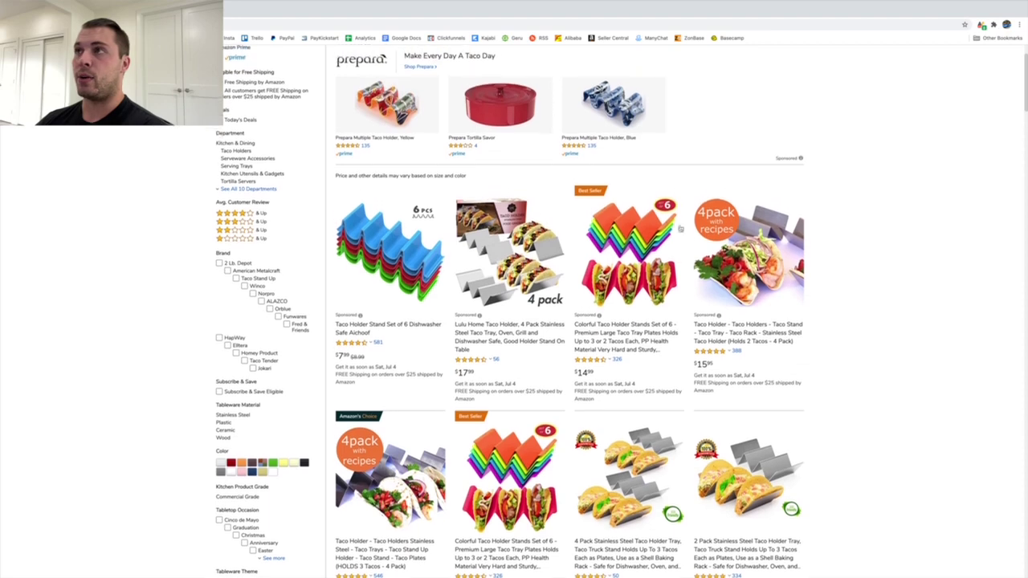
pyautogui.scroll(-5, 833, 177)
pyautogui.scroll(-4, 833, 177)
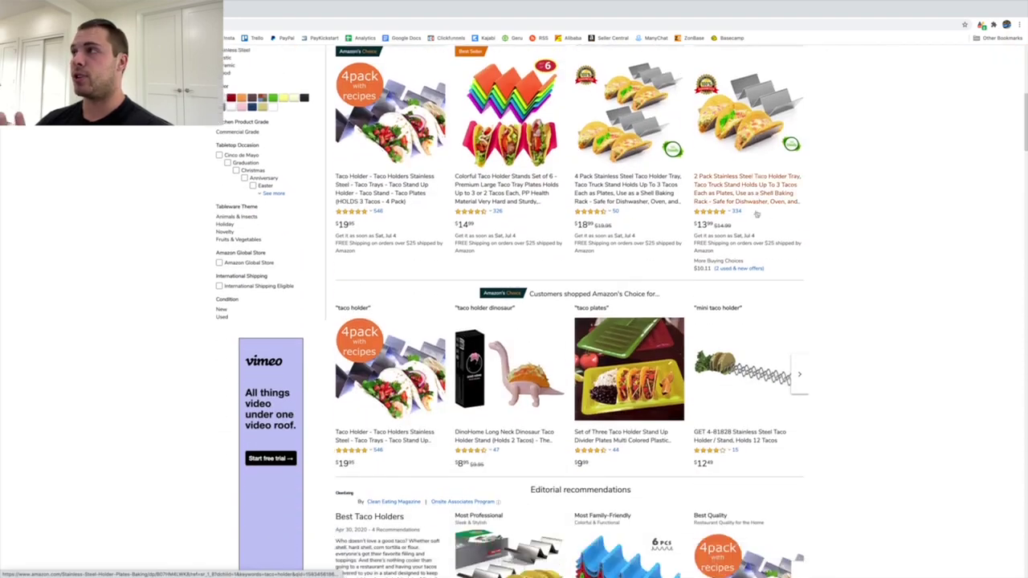
pyautogui.scroll(-4, 498, 394)
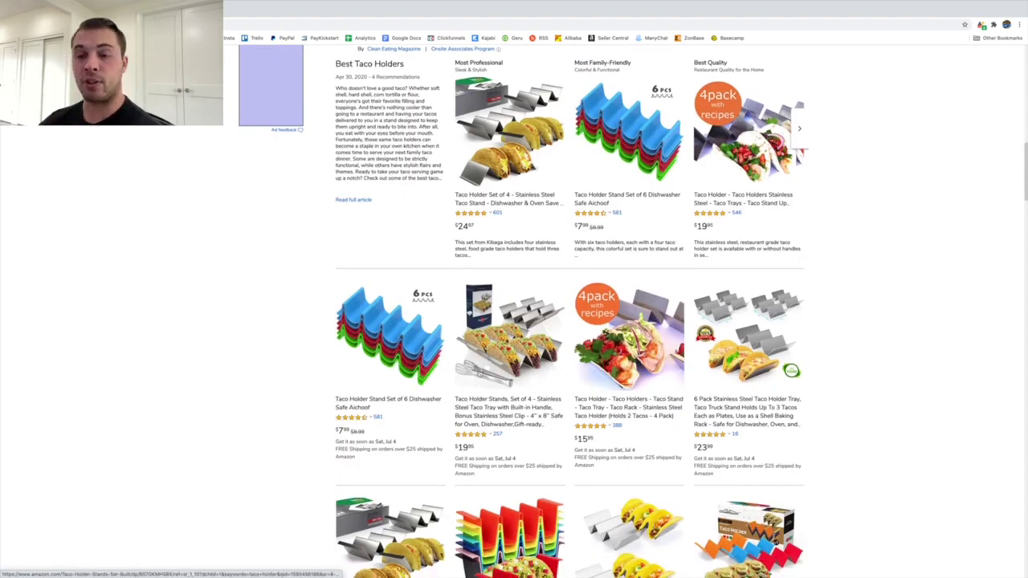
pyautogui.scroll(-1, 490, 366)
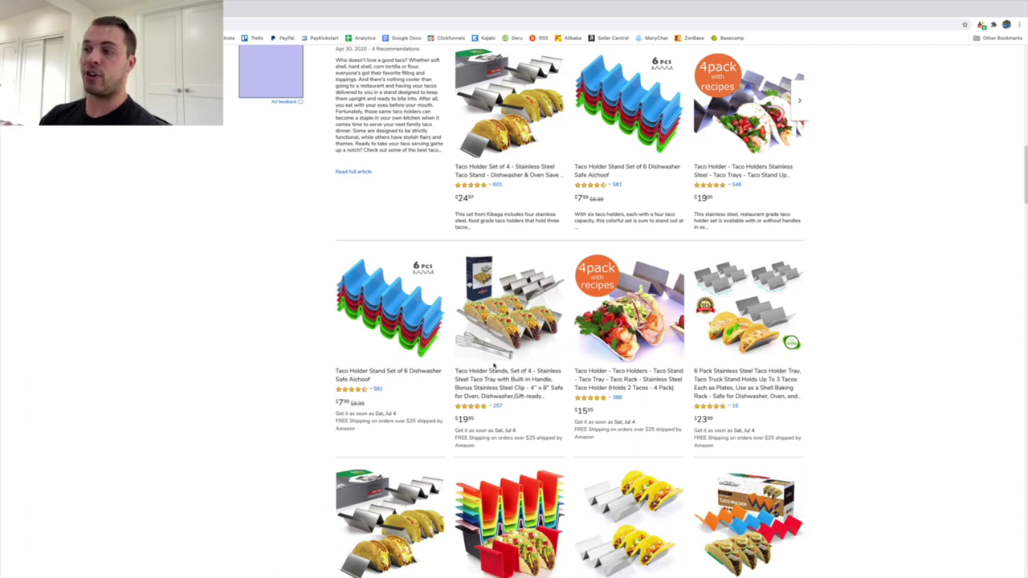
pyautogui.scroll(-5, 571, 325)
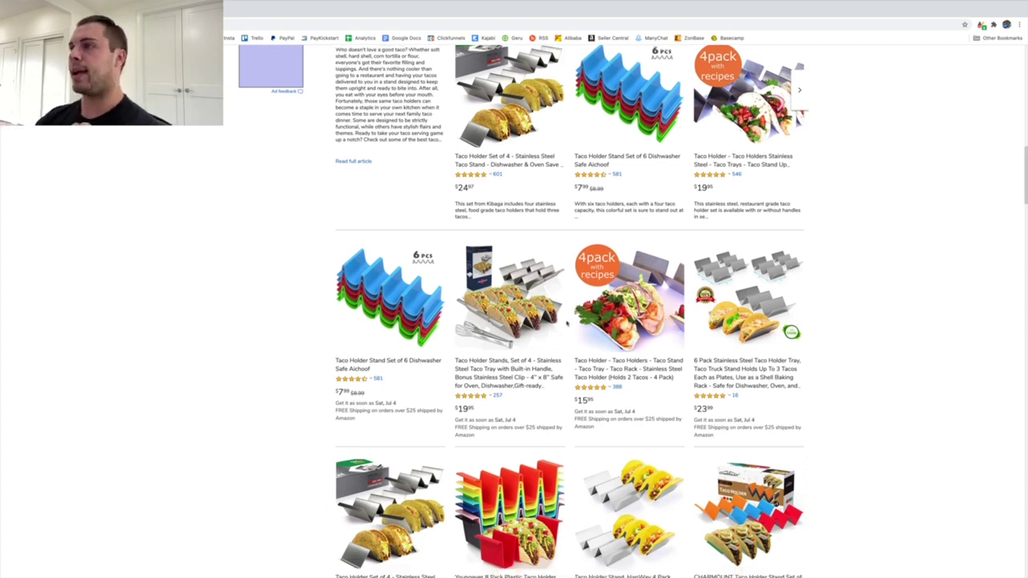
pyautogui.scroll(-5, 571, 325)
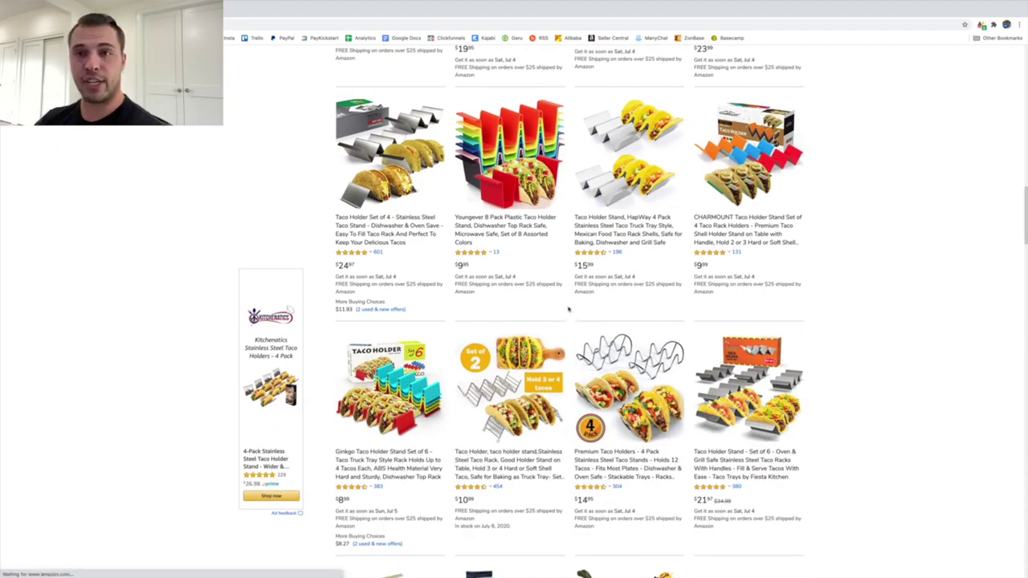
pyautogui.scroll(10, 573, 319)
pyautogui.scroll(15, 567, 316)
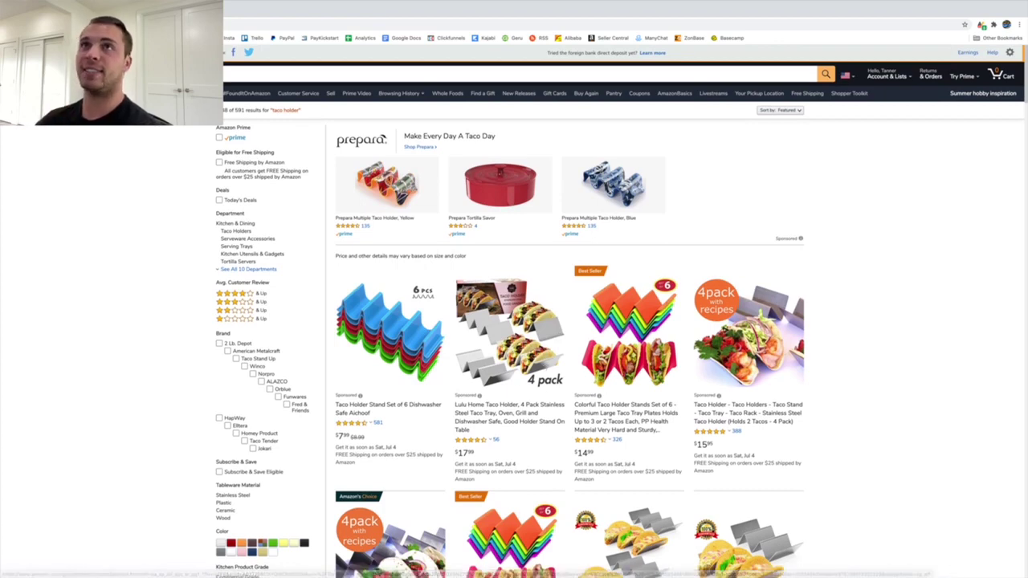
# Open Alibaba in a new browser tab and search its products for "taco stand"
pyautogui.moveTo(113, 2)
pyautogui.press('super+t')
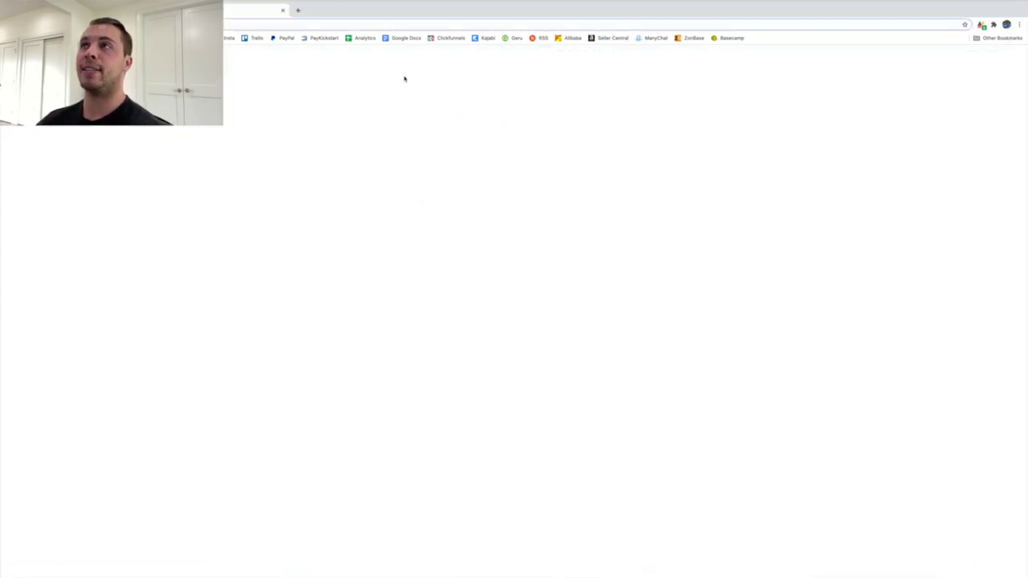
pyautogui.click(571, 38)
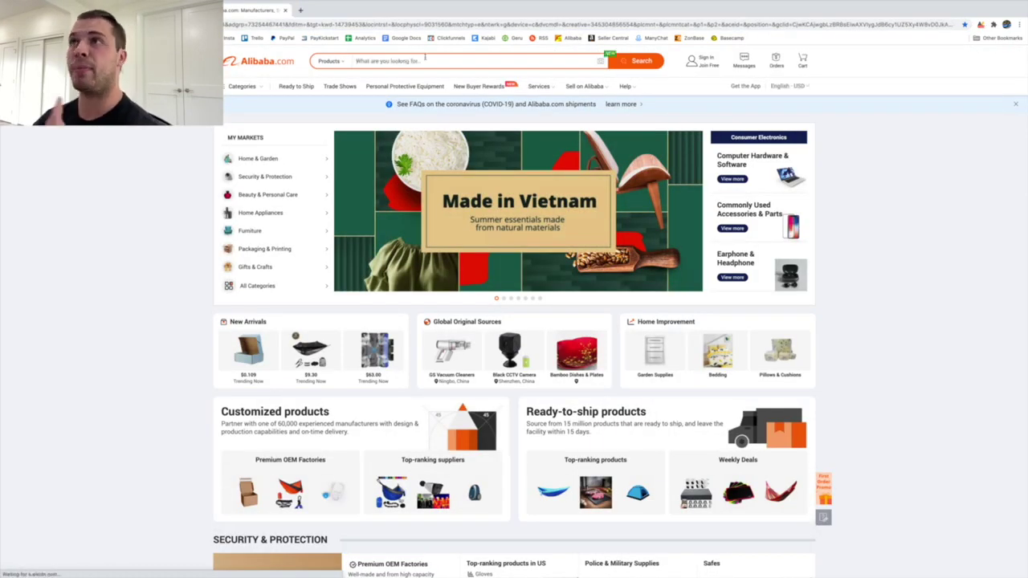
pyautogui.click(425, 59)
pyautogui.write('taco stand')
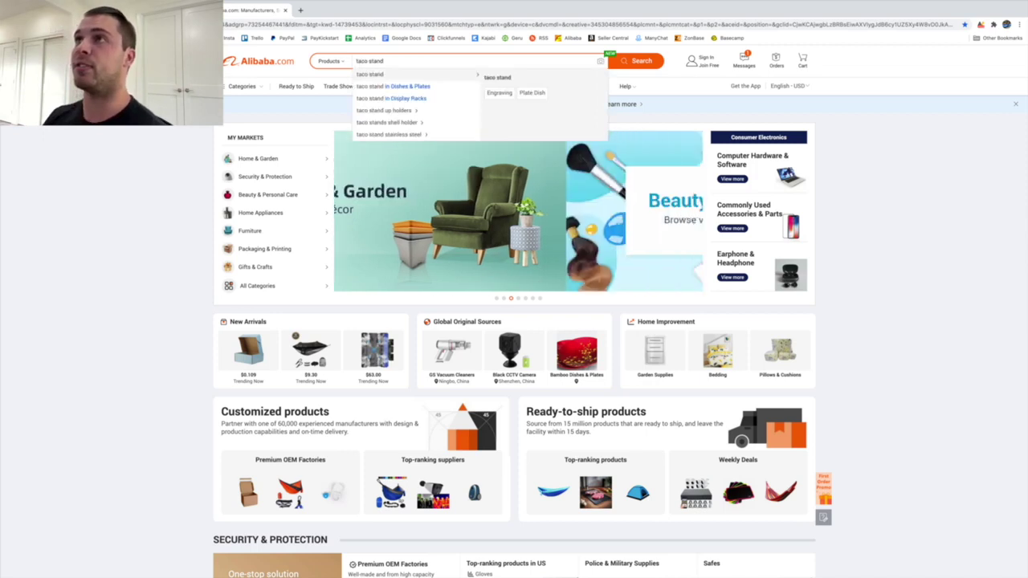
pyautogui.press('Return')
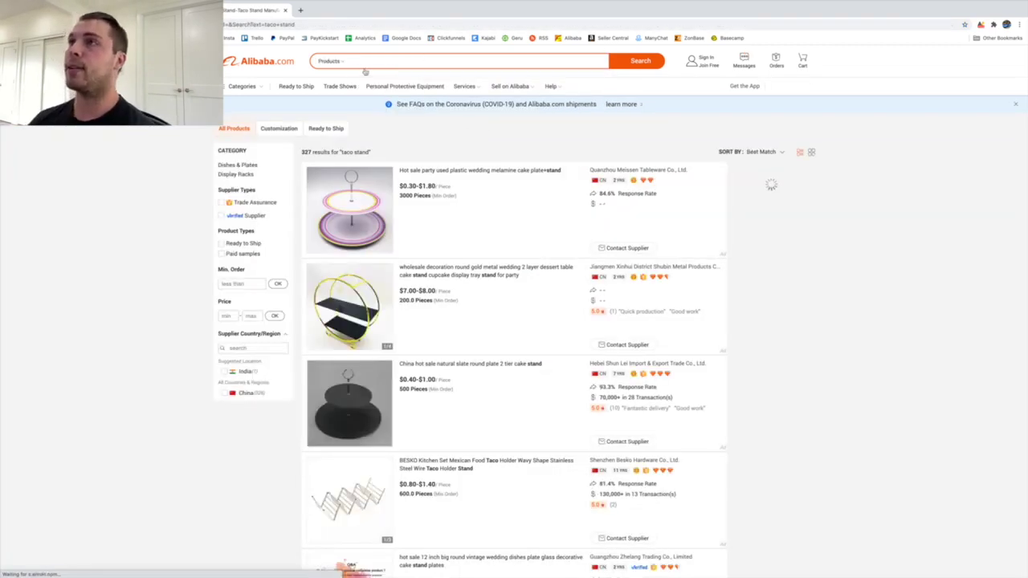
# Change the Alibaba product search to "taco holder" and run it
pyautogui.write('taco')
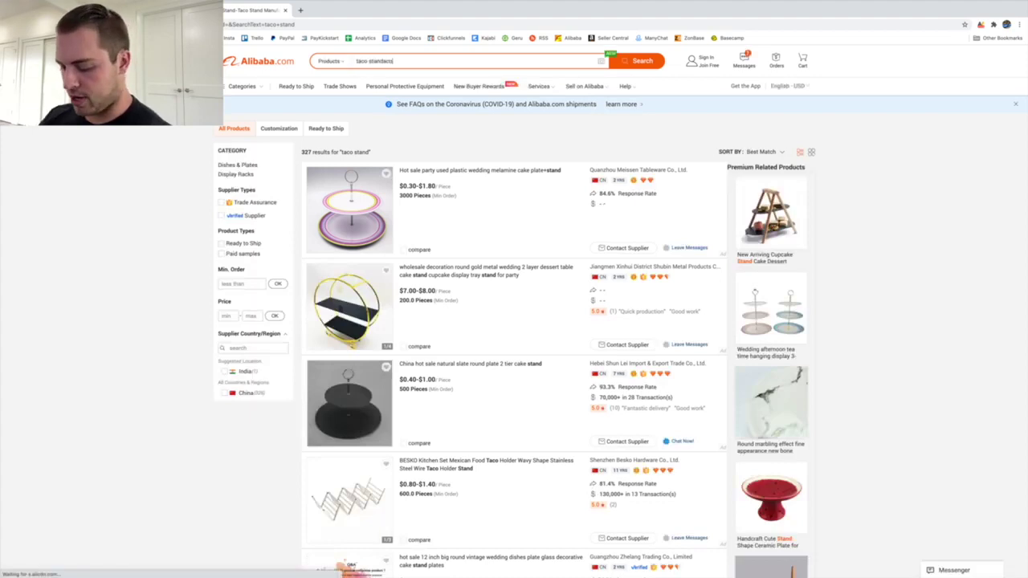
pyautogui.write(' folder')
pyautogui.doubleClick(380, 61)
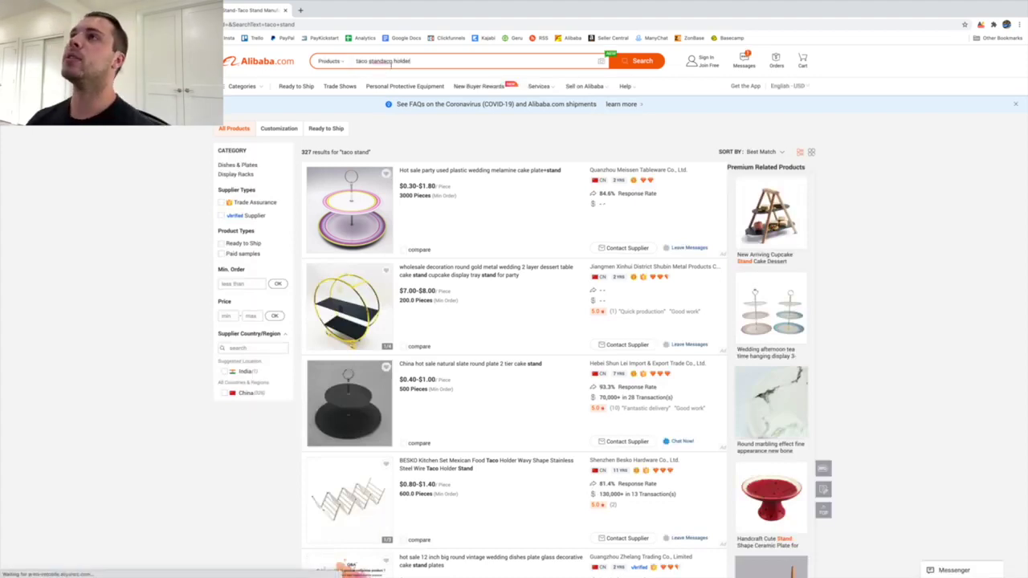
pyautogui.press('BackSpace')
pyautogui.press('Return')
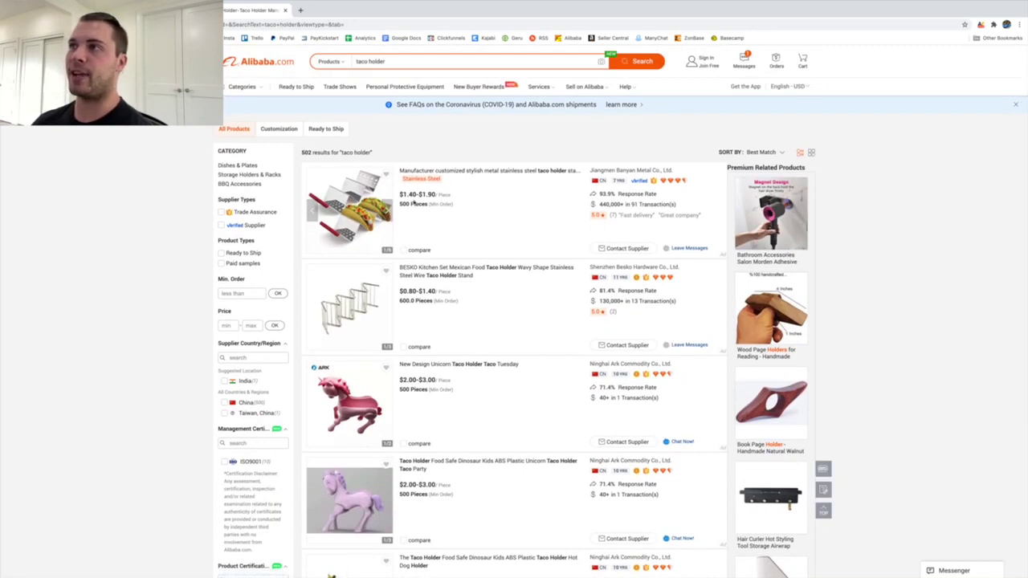
# Examine the Alibaba taco holder listings for unit prices, minimum orders and product variations from the suppliers
pyautogui.moveTo(398, 196); pyautogui.dragTo(427, 196)
pyautogui.click(500, 228)
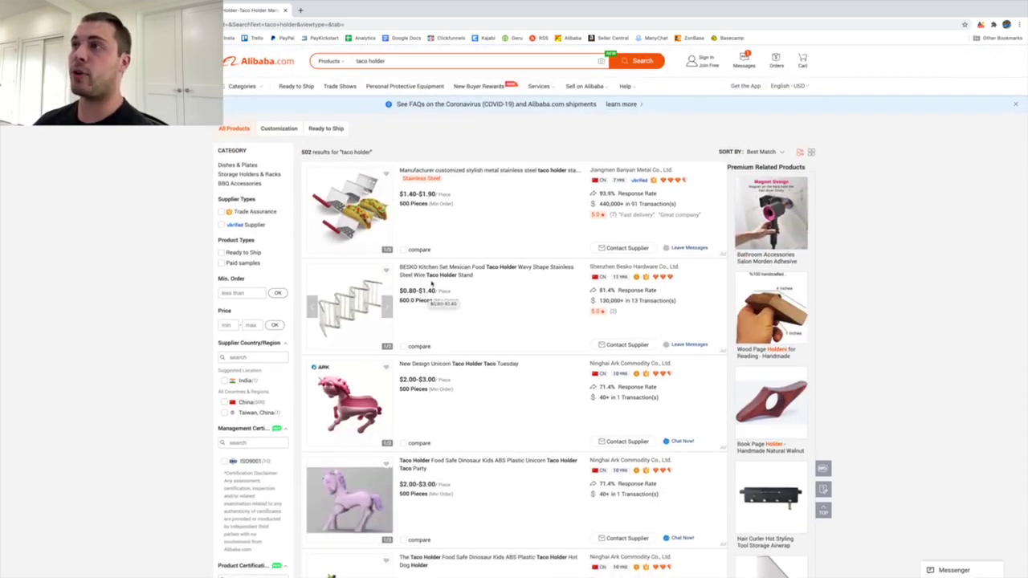
pyautogui.scroll(-4, 451, 232)
pyautogui.scroll(-5, 450, 232)
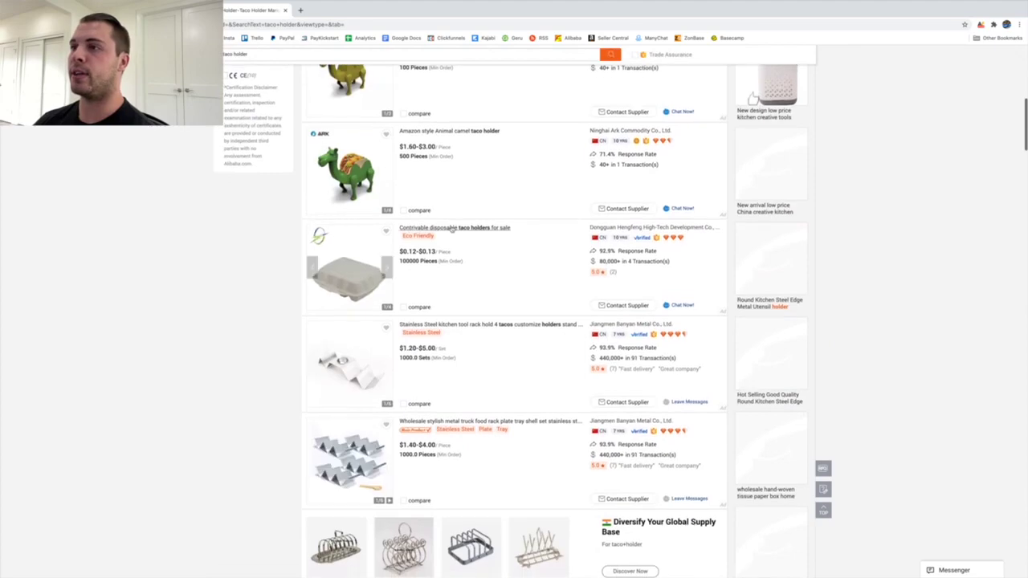
pyautogui.scroll(-4, 436, 121)
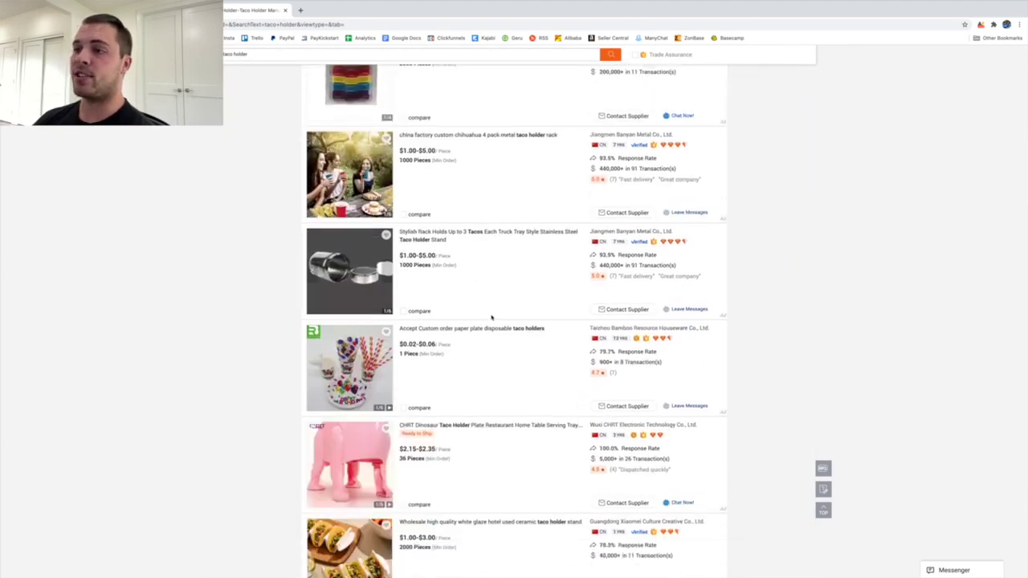
pyautogui.scroll(-2, 488, 317)
pyautogui.scroll(-3, 439, 367)
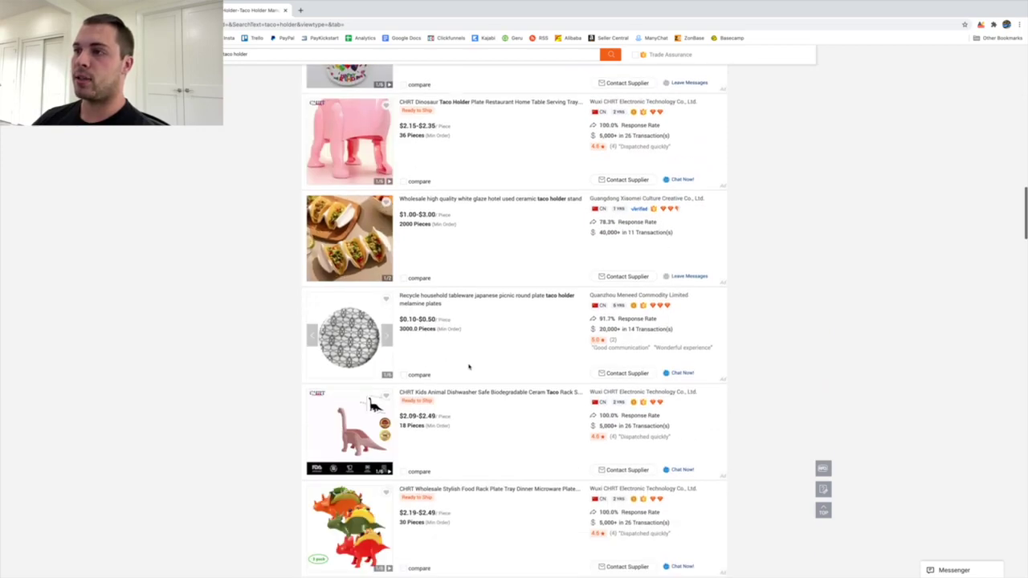
pyautogui.scroll(3, 460, 371)
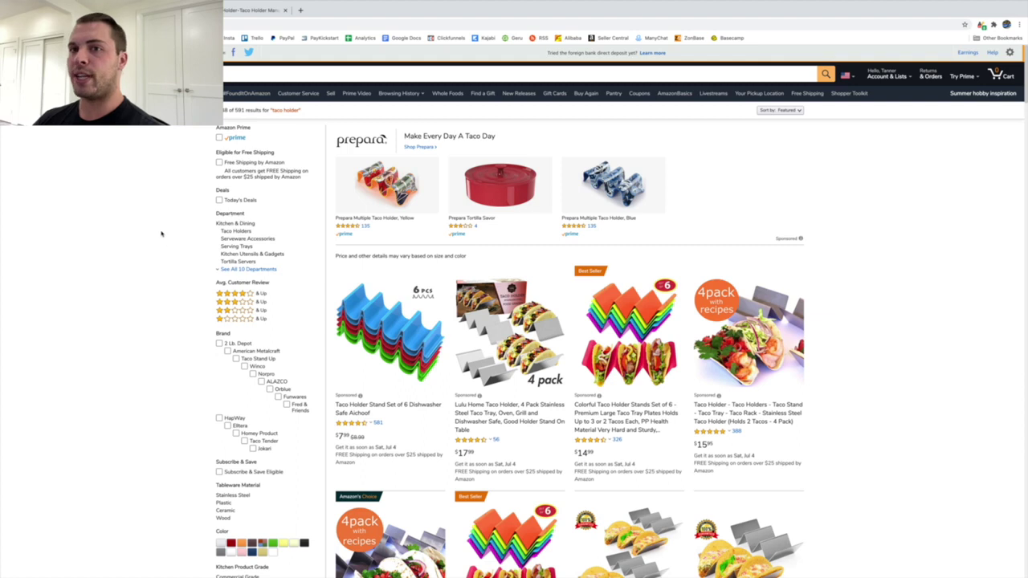
# Close the Alibaba results page and return to the AMZScout product database filters
pyautogui.click(285, 10)
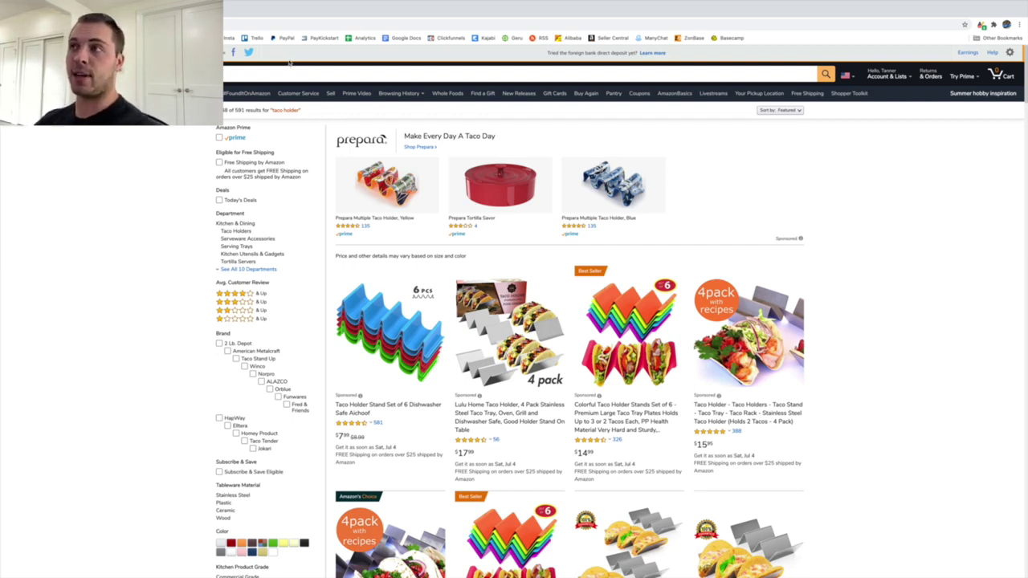
pyautogui.click(121, 11)
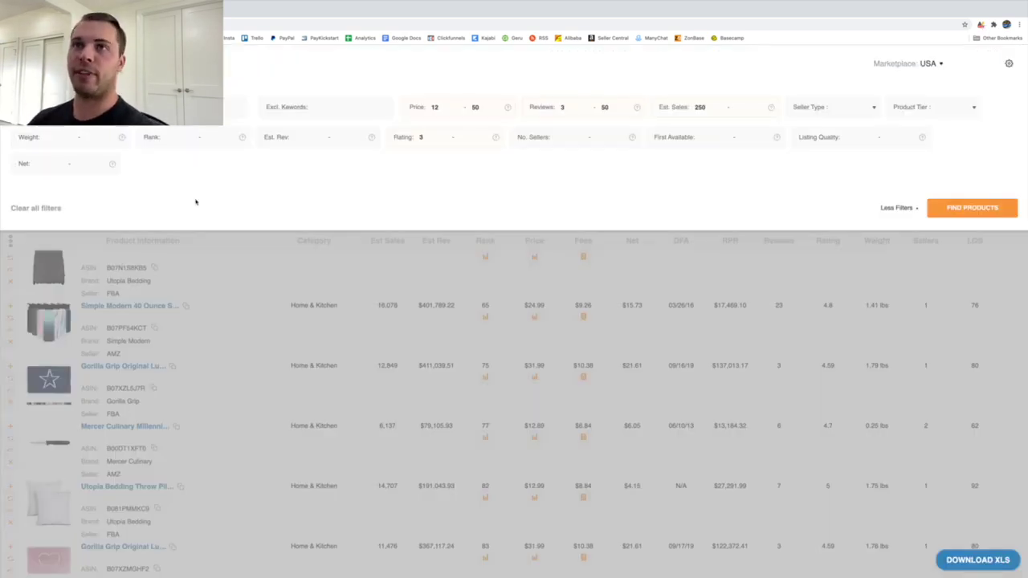
# Switch back to the Amazon "taco holder" results and open the AMZScout PRO niche analysis over them
pyautogui.hotkey('ctrl', 'shift', 'Tab')
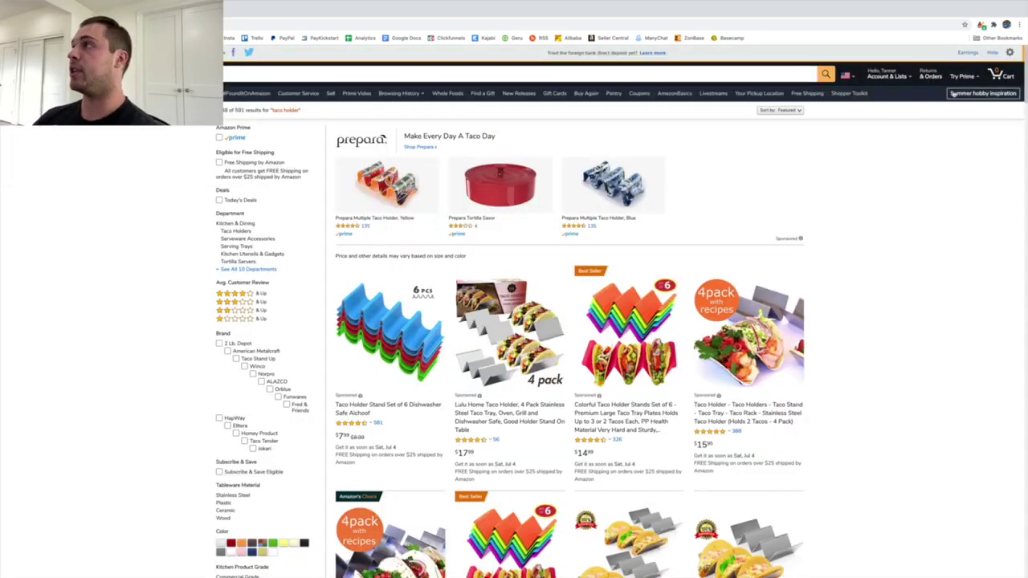
pyautogui.click(994, 26)
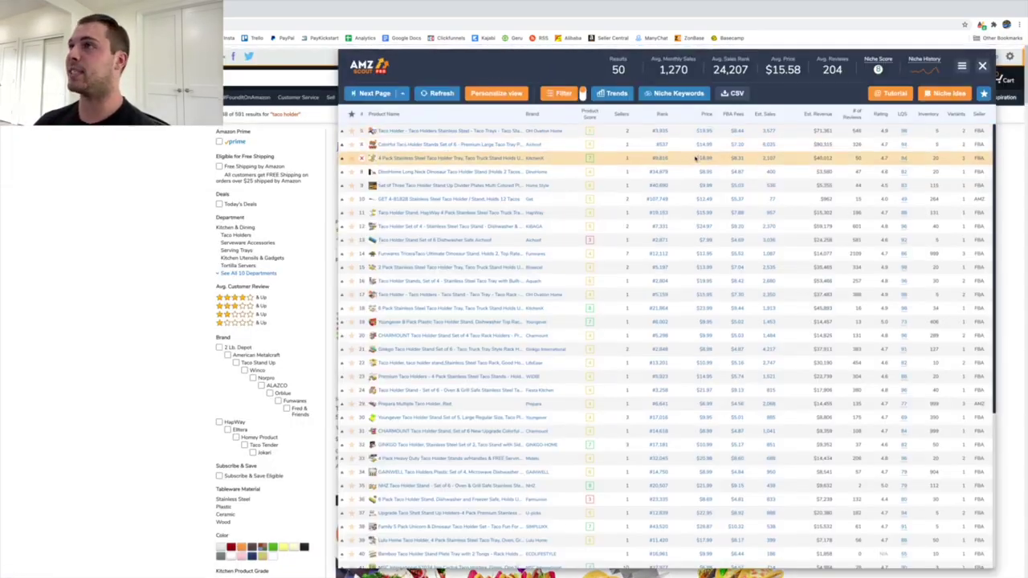
pyautogui.click(982, 65)
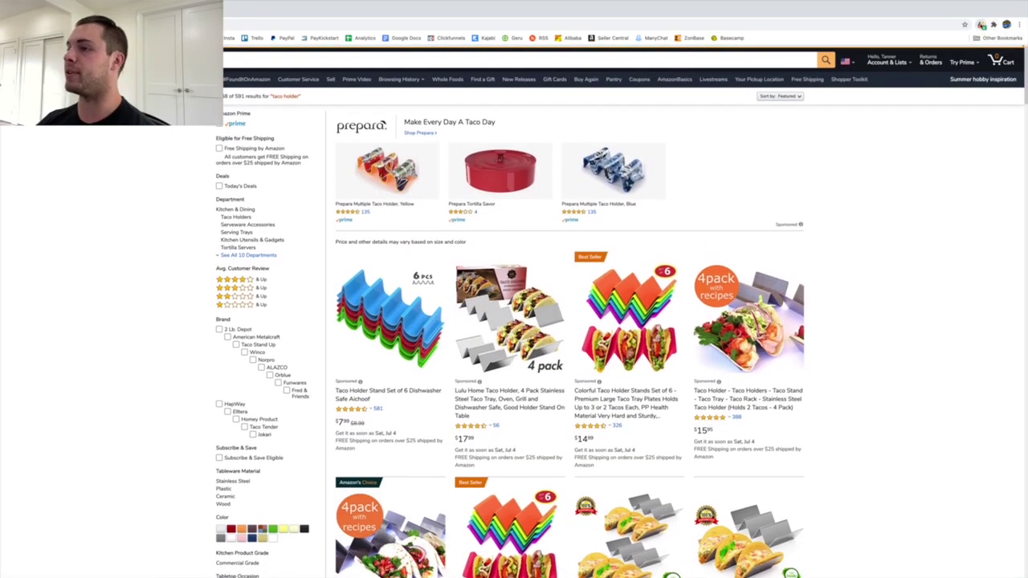
pyautogui.click(982, 25)
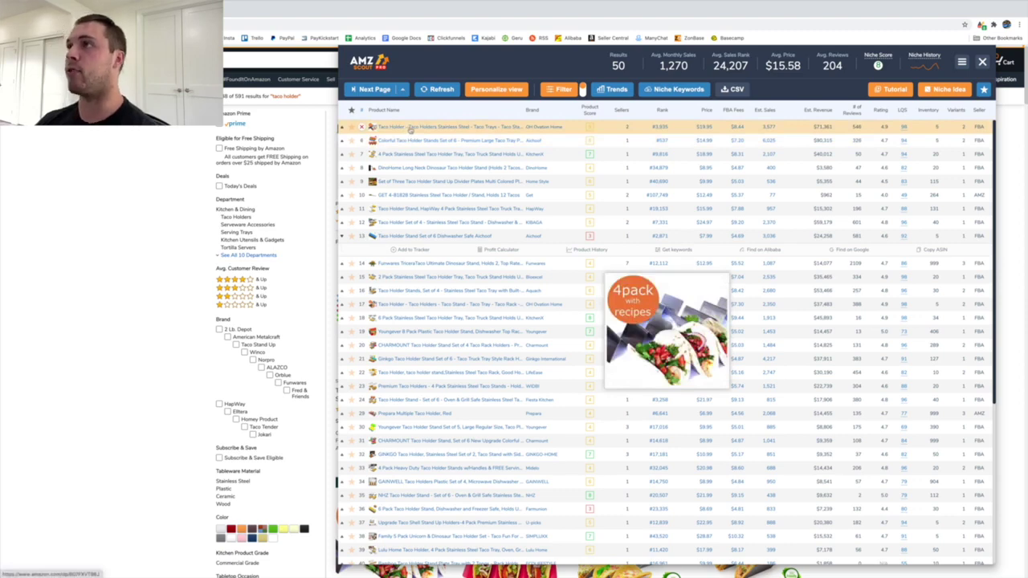
# Open the profit calculator for the first-listed stainless steel taco holder and set its product cost to 6 dollars
pyautogui.click(739, 128)
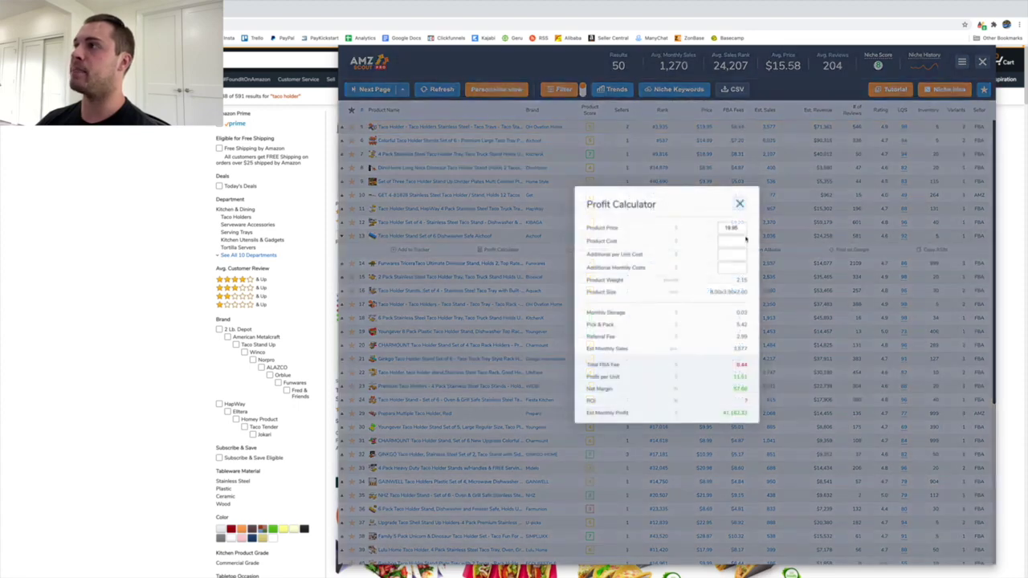
pyautogui.click(728, 232)
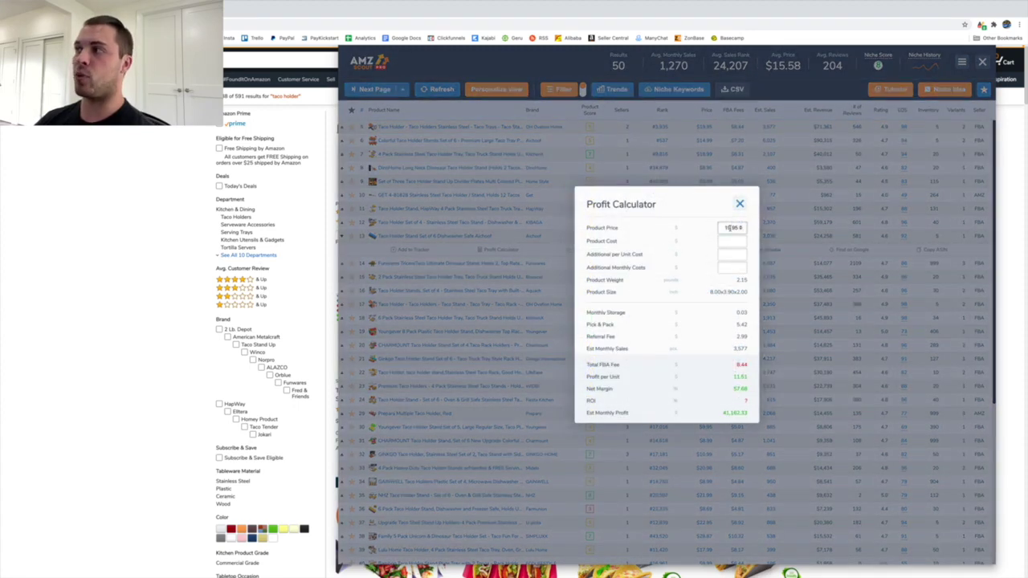
pyautogui.click(730, 241)
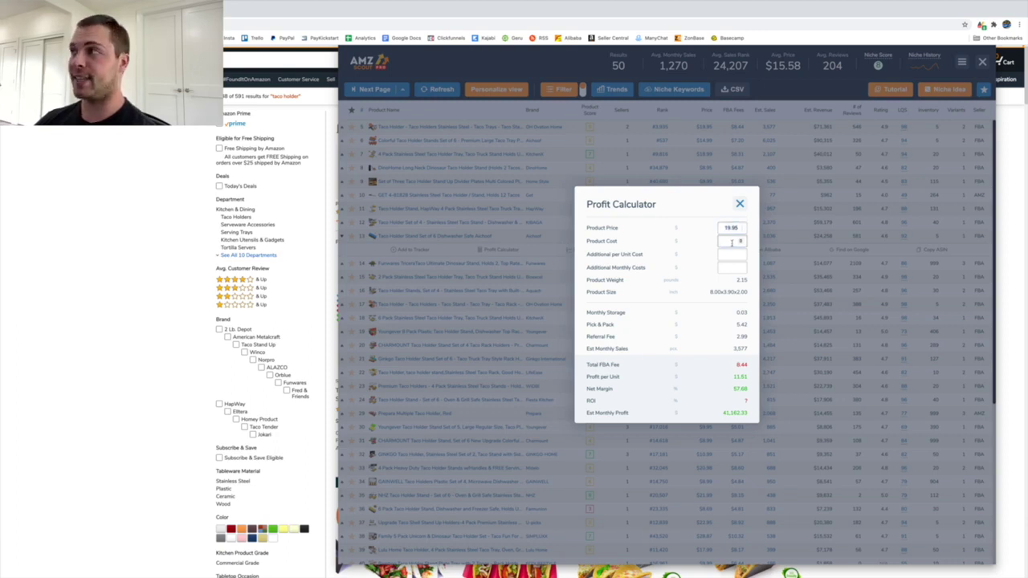
pyautogui.write('6')
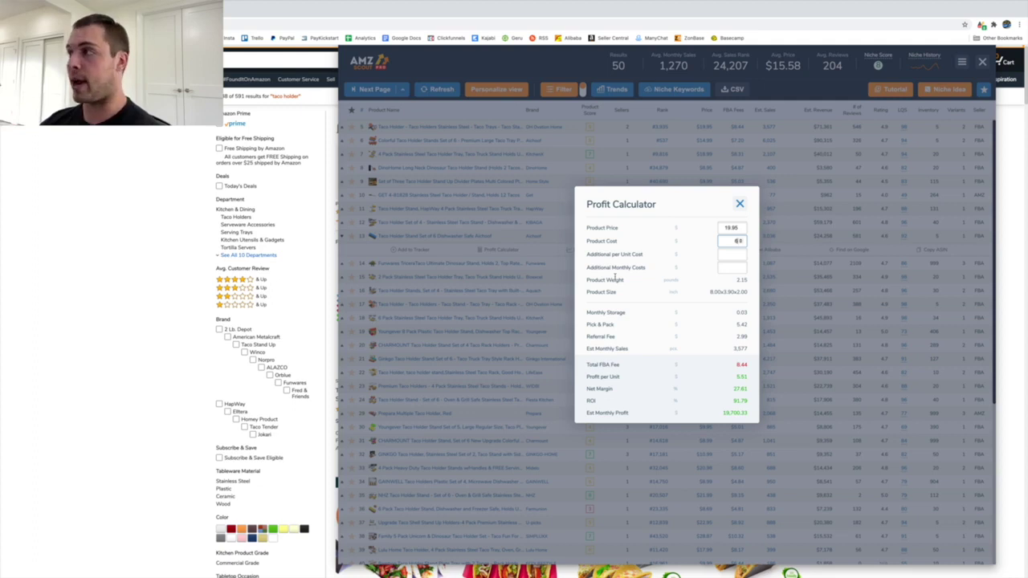
# Examine the product weight, size, pick and pack fee, referral fee and profit per unit, and close the profit calculator
pyautogui.doubleClick(740, 282)
pyautogui.moveTo(710, 294); pyautogui.dragTo(749, 295)
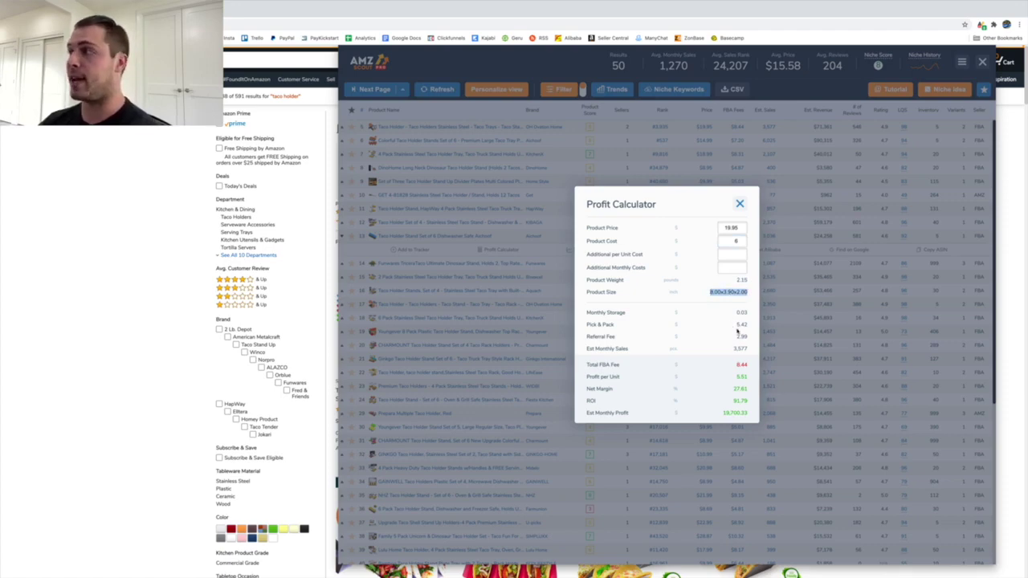
pyautogui.moveTo(736, 325); pyautogui.dragTo(749, 325)
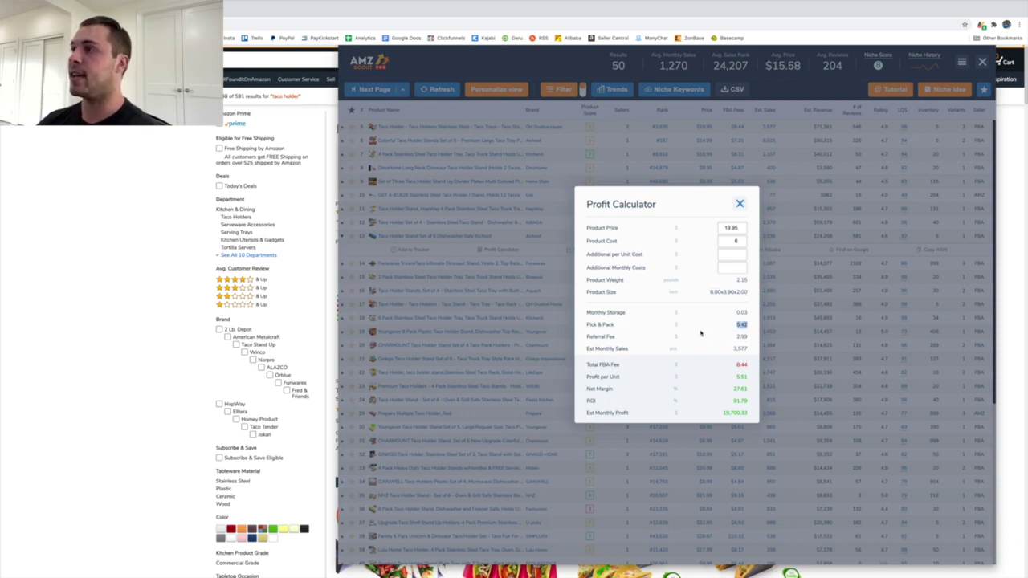
pyautogui.moveTo(736, 336); pyautogui.dragTo(744, 337)
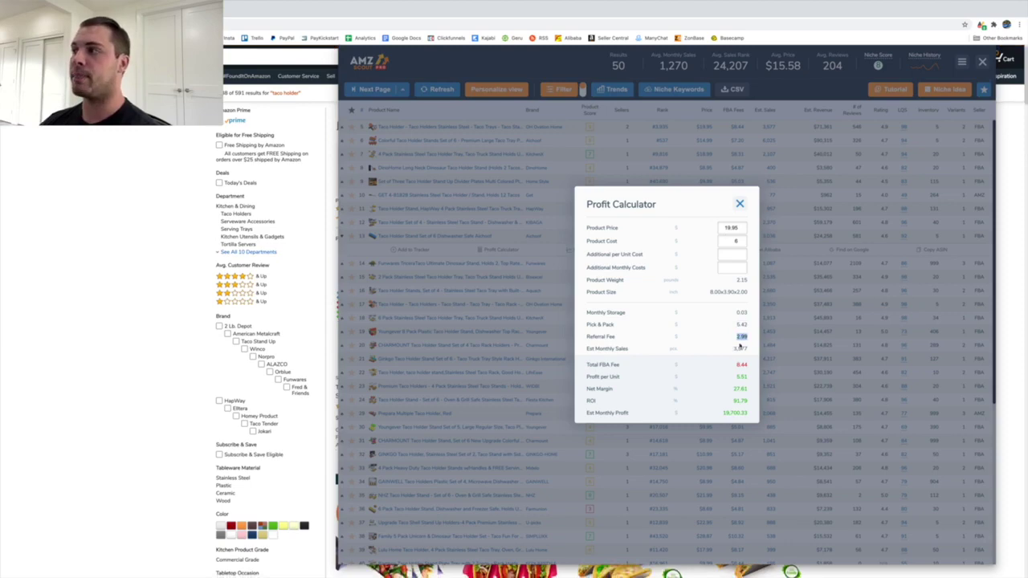
pyautogui.scroll(-1, 735, 345)
pyautogui.click(735, 241)
pyautogui.write('.5')
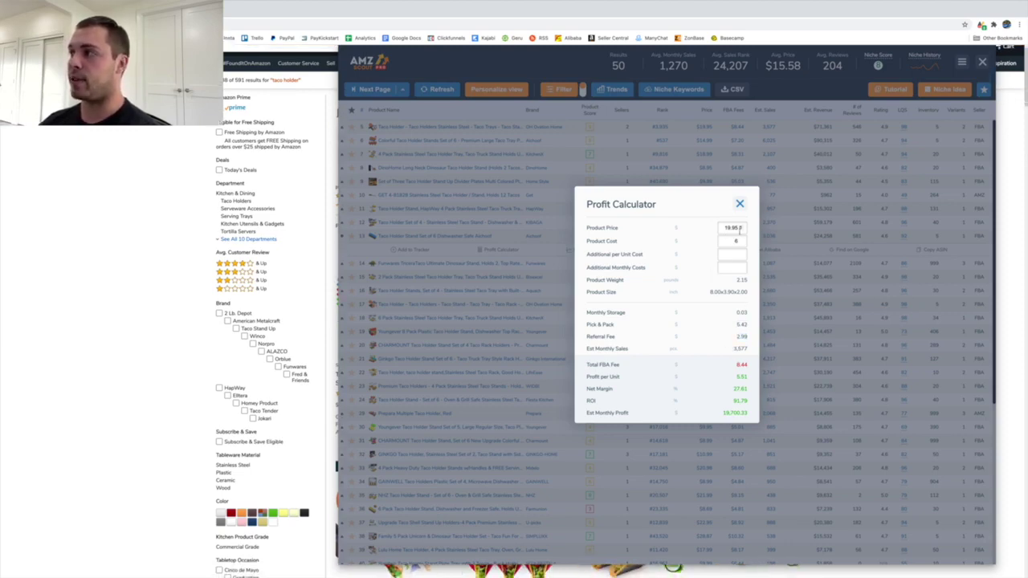
pyautogui.moveTo(748, 380); pyautogui.dragTo(738, 379)
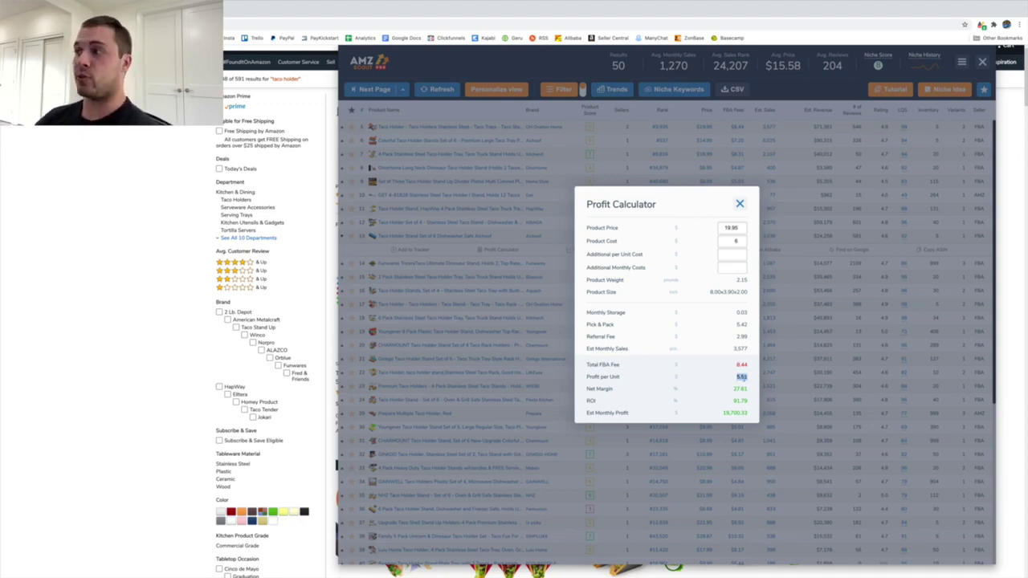
pyautogui.click(740, 203)
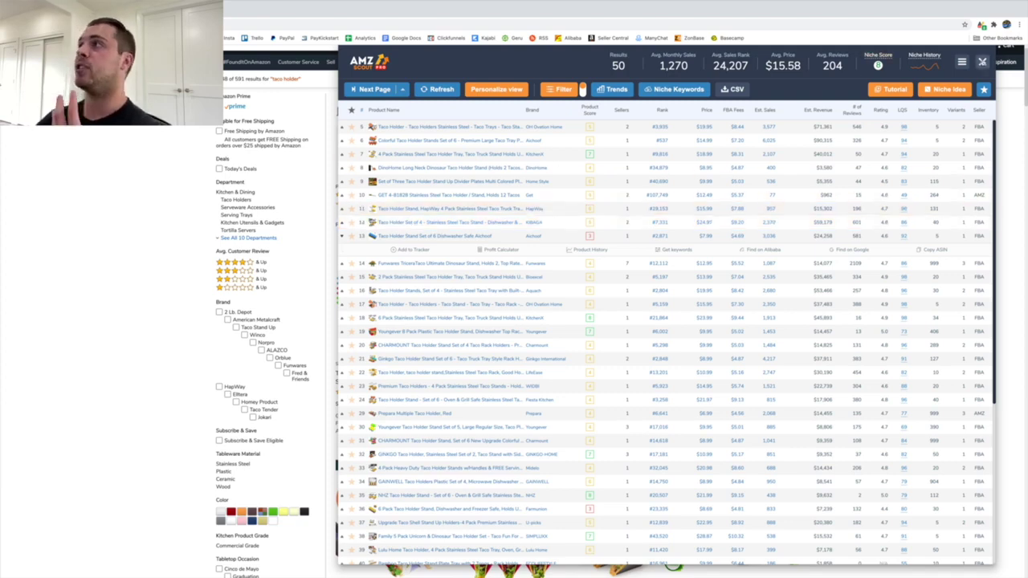
# Review the taco holder niche's history chart for sales, rank and price trends, and close the niche analysis
pyautogui.click(982, 62)
pyautogui.click(981, 25)
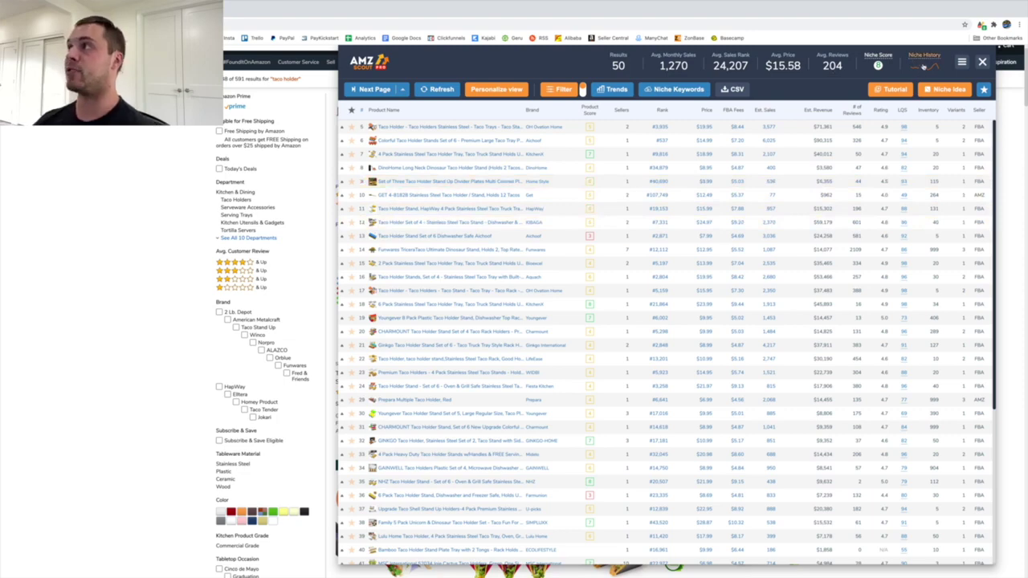
pyautogui.click(923, 61)
pyautogui.moveTo(454, 271)
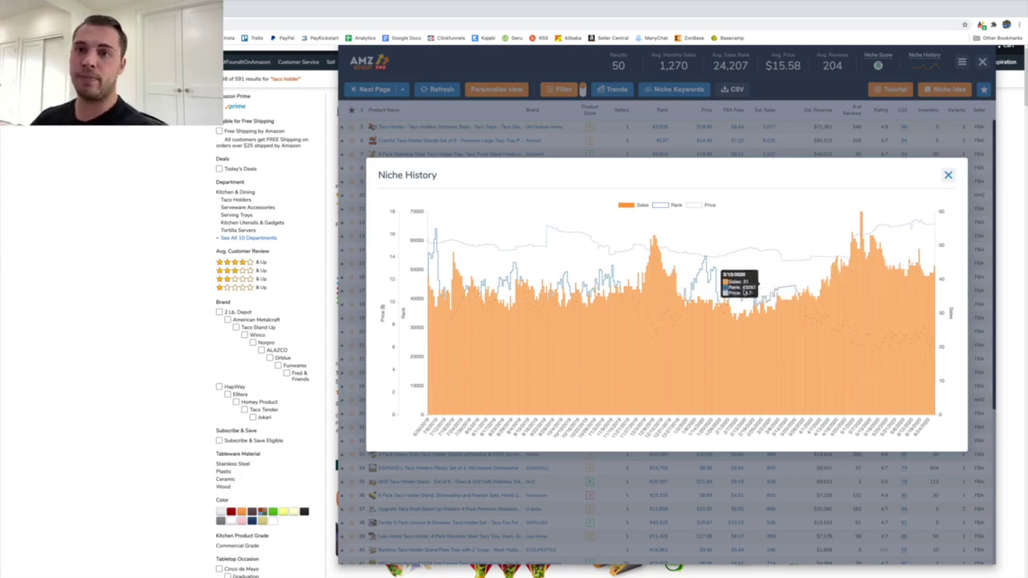
pyautogui.click(947, 175)
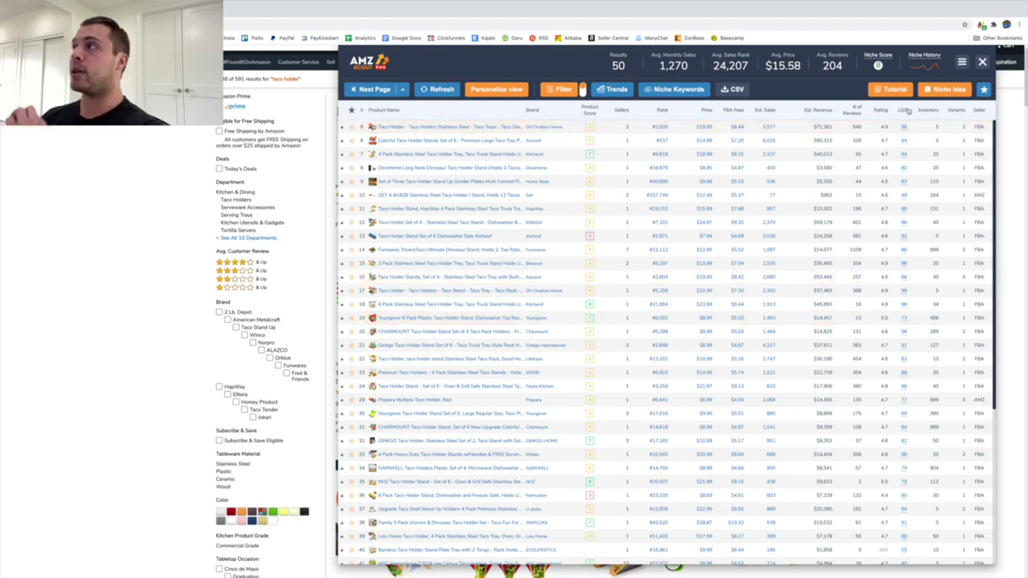
pyautogui.click(981, 61)
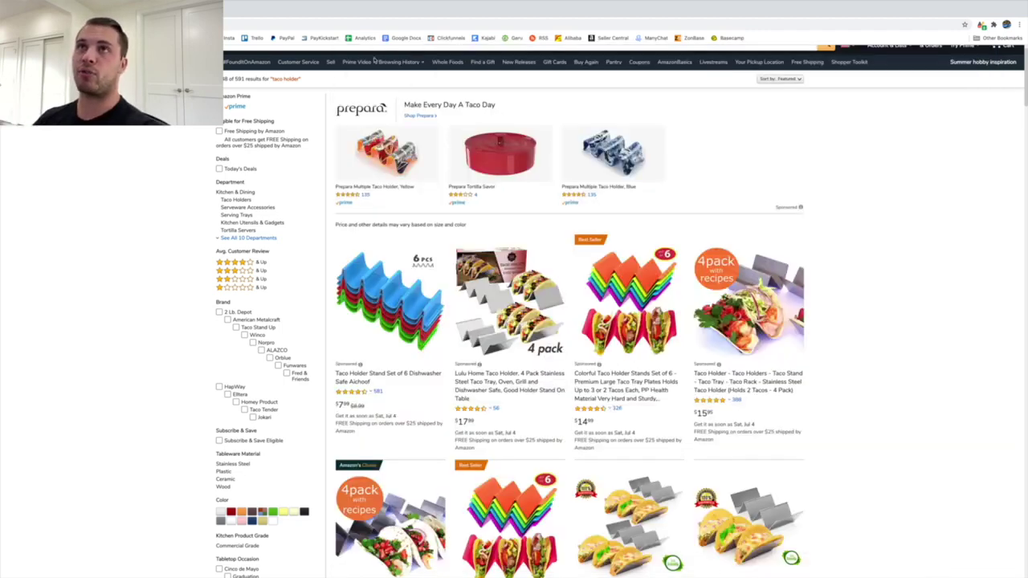